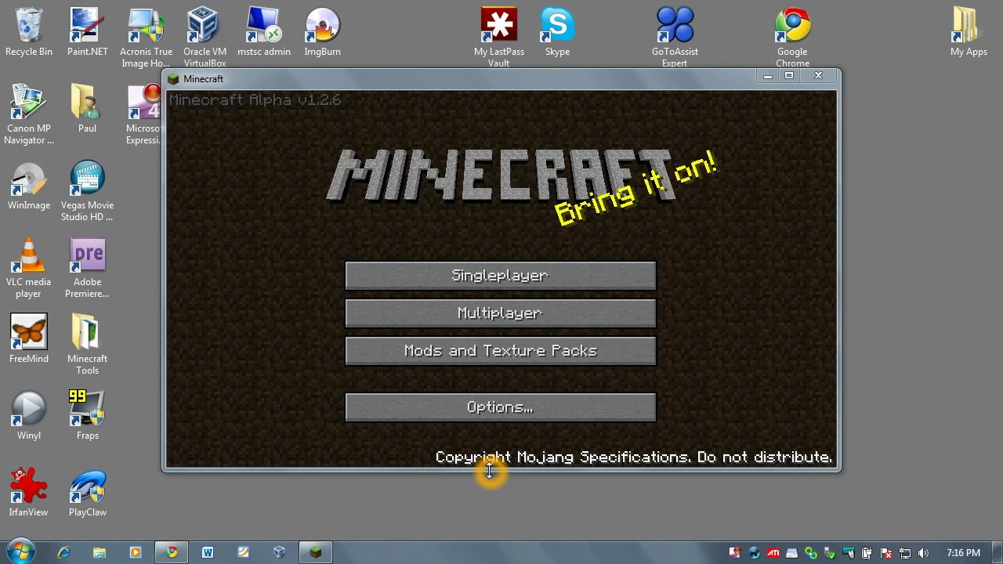
# Open the texture pack selection screen and review the available packs
pyautogui.click(410, 352)
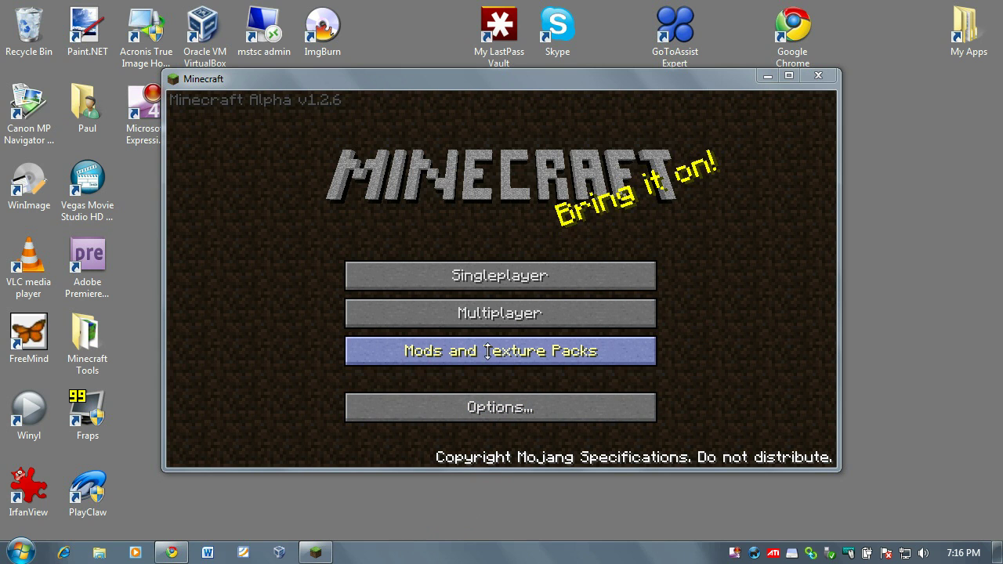
pyautogui.click(636, 358)
pyautogui.click(523, 356)
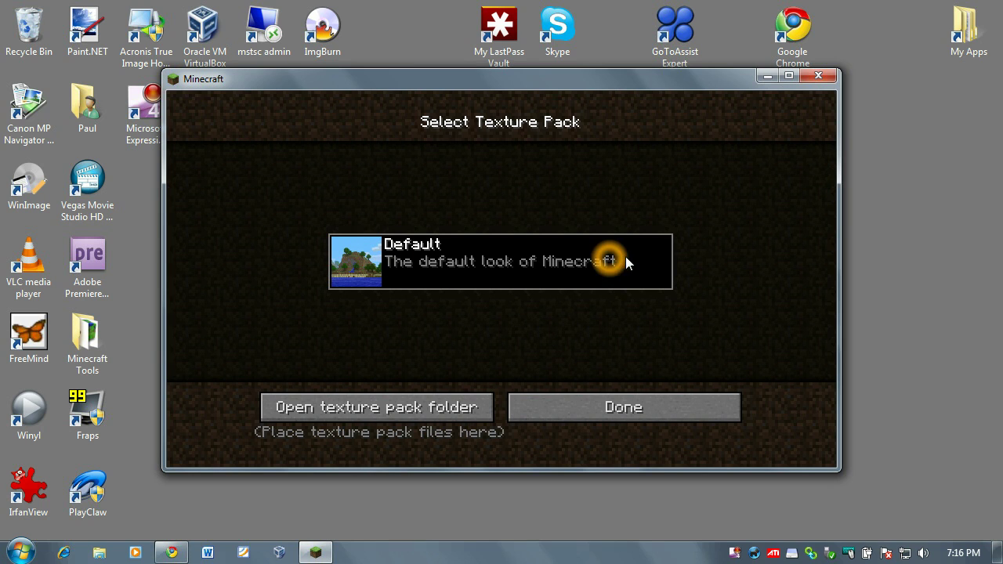
pyautogui.click(561, 275)
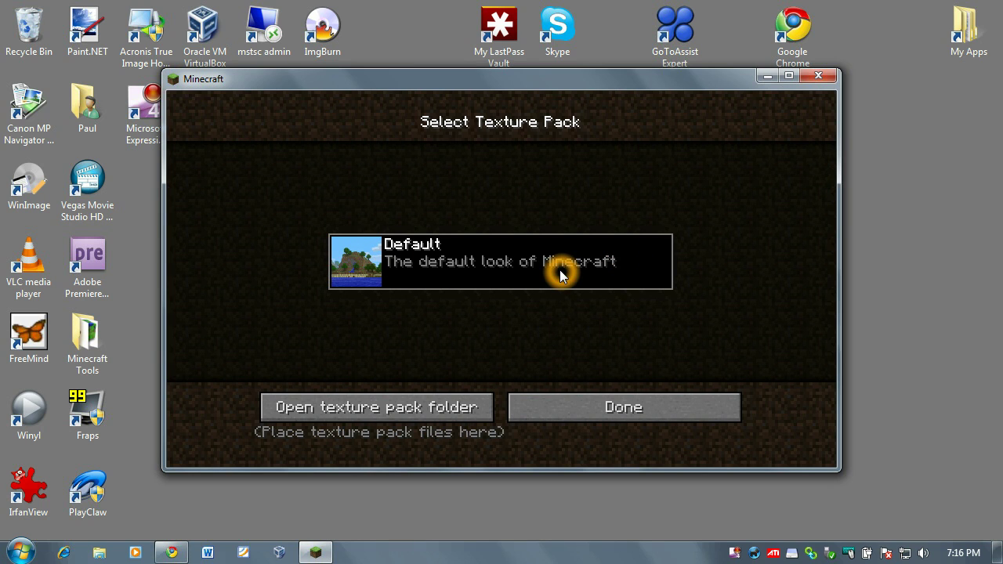
# Inspect the texturepacks folder from the pack selection screen, close it and return to the title screen
pyautogui.click(369, 408)
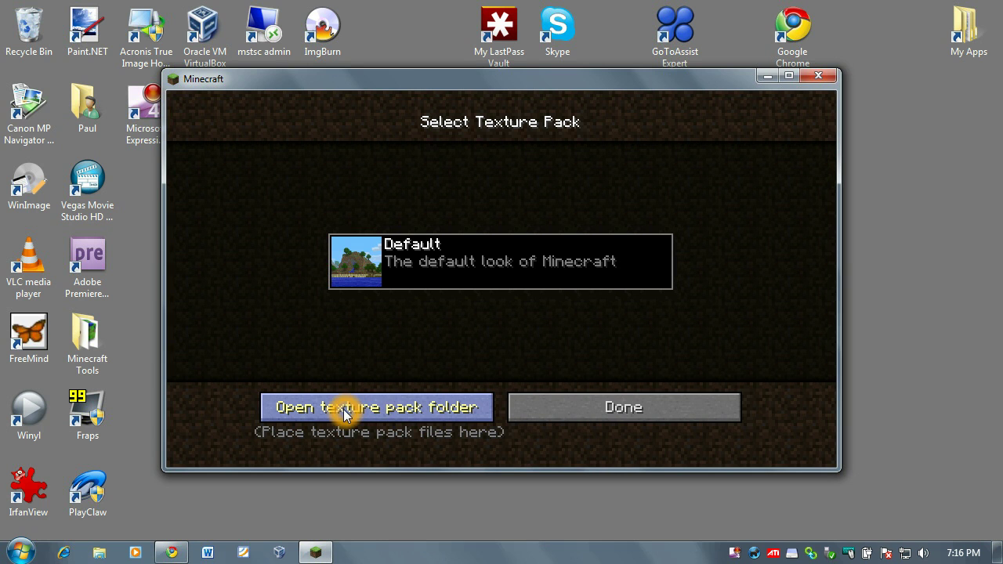
pyautogui.click(351, 411)
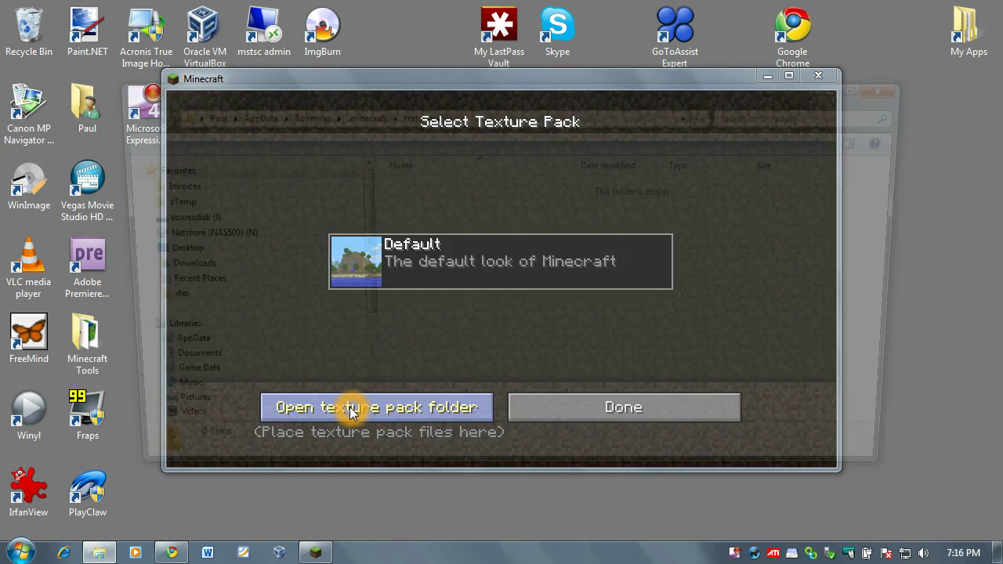
pyautogui.click(430, 118)
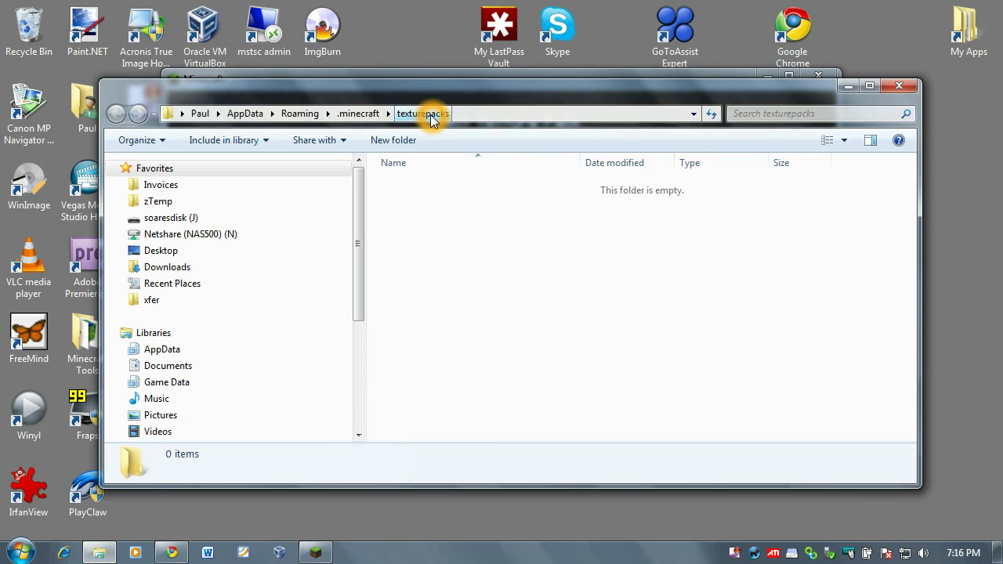
pyautogui.click(900, 86)
pyautogui.click(583, 415)
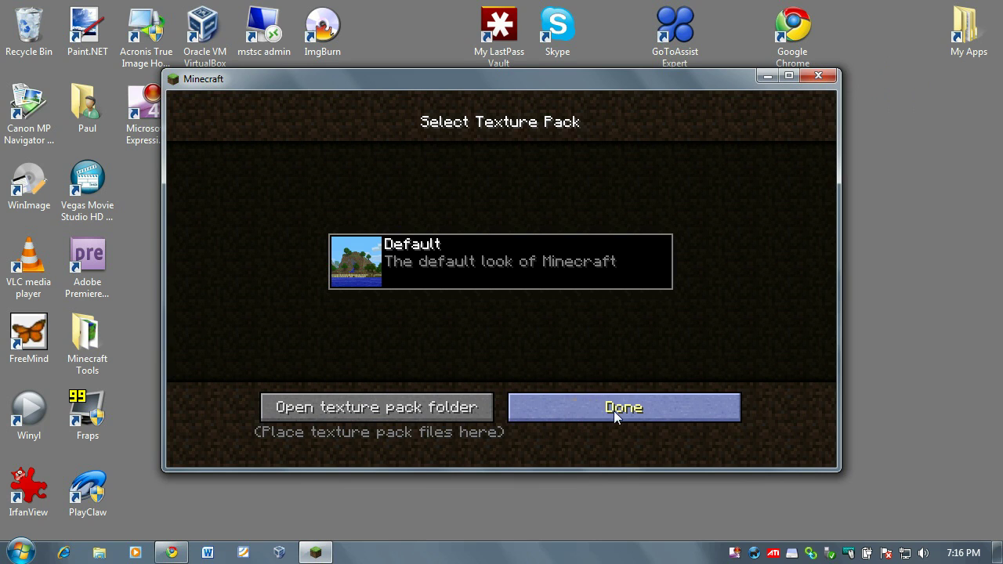
pyautogui.click(614, 413)
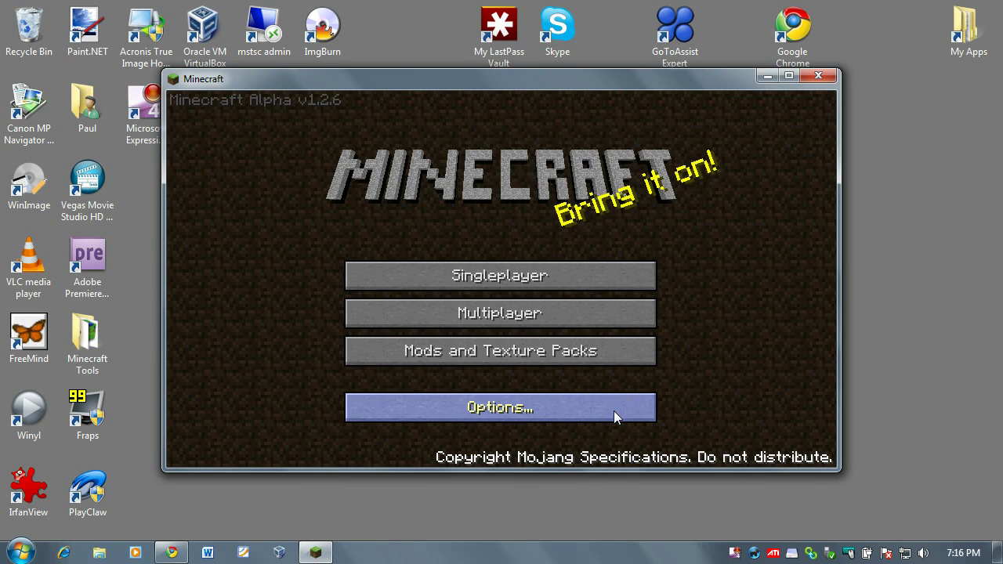
# Switch to Chrome and start downloading the ready-made, non-customized Painterly Pack from painterlypack.net
pyautogui.click(175, 554)
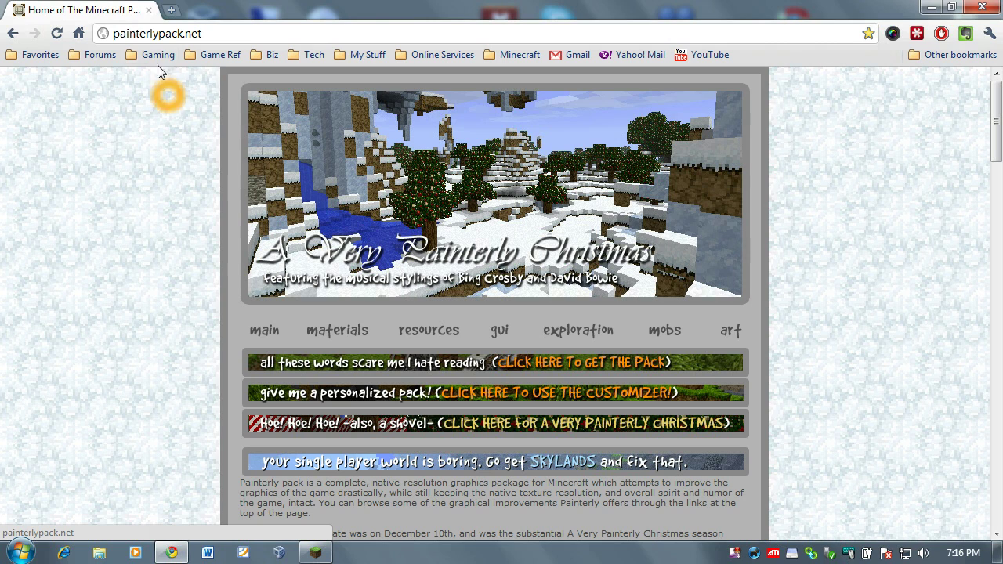
pyautogui.click(196, 34)
pyautogui.click(885, 240)
pyautogui.click(584, 365)
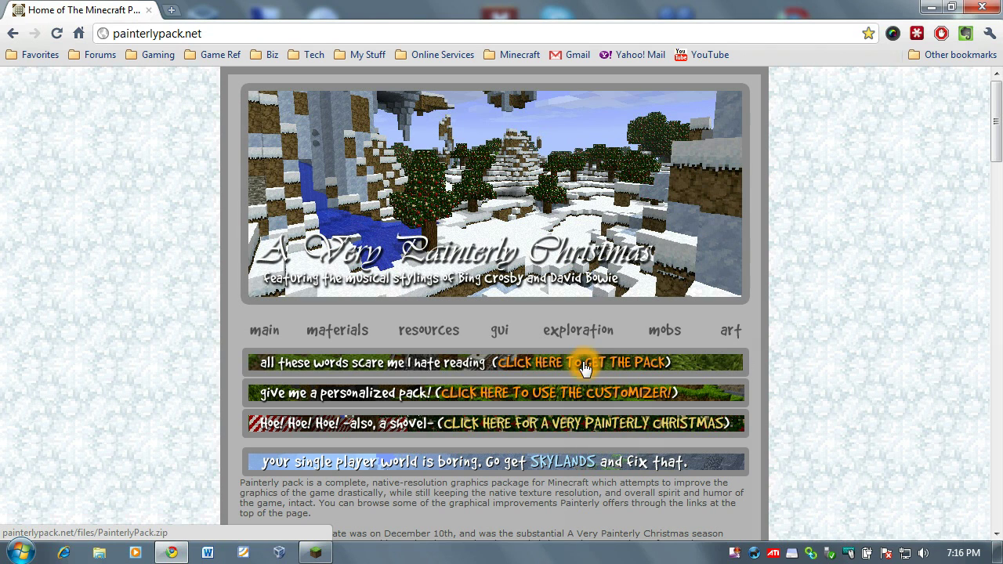
pyautogui.click(520, 369)
pyautogui.click(616, 367)
pyautogui.click(689, 369)
pyautogui.click(601, 368)
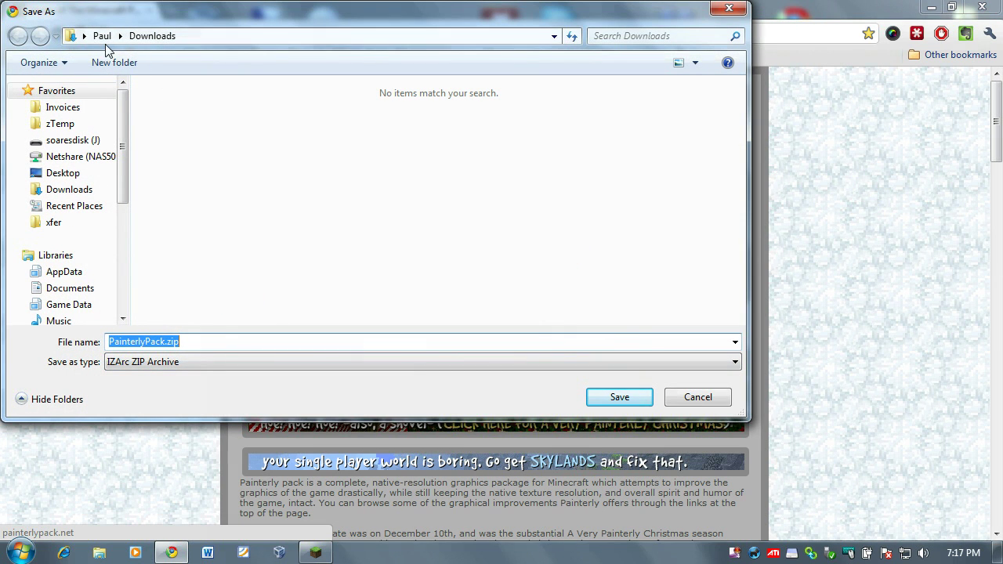
# Save the download as PainterlyPack.zip in the Downloads folder
pyautogui.click(170, 66)
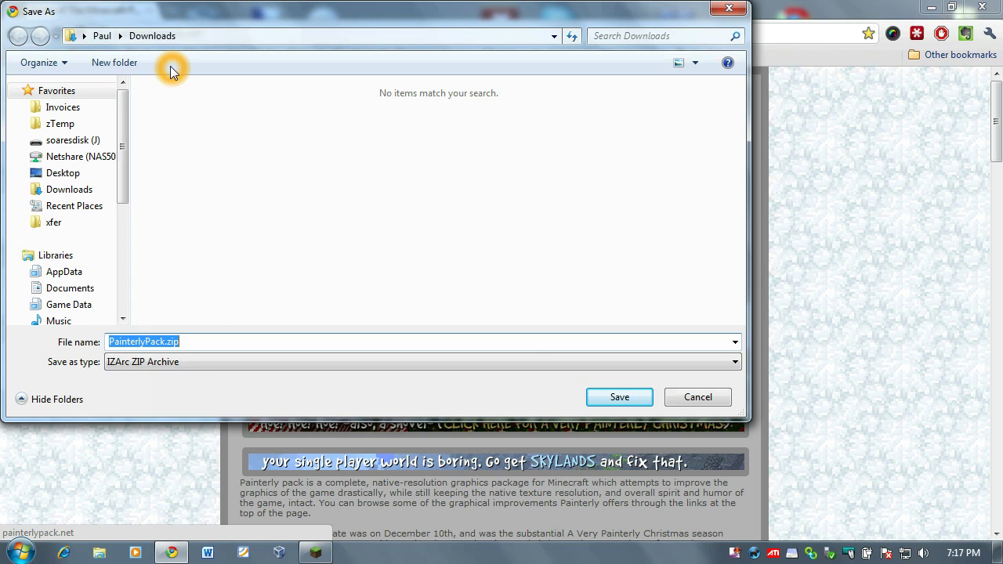
pyautogui.click(100, 42)
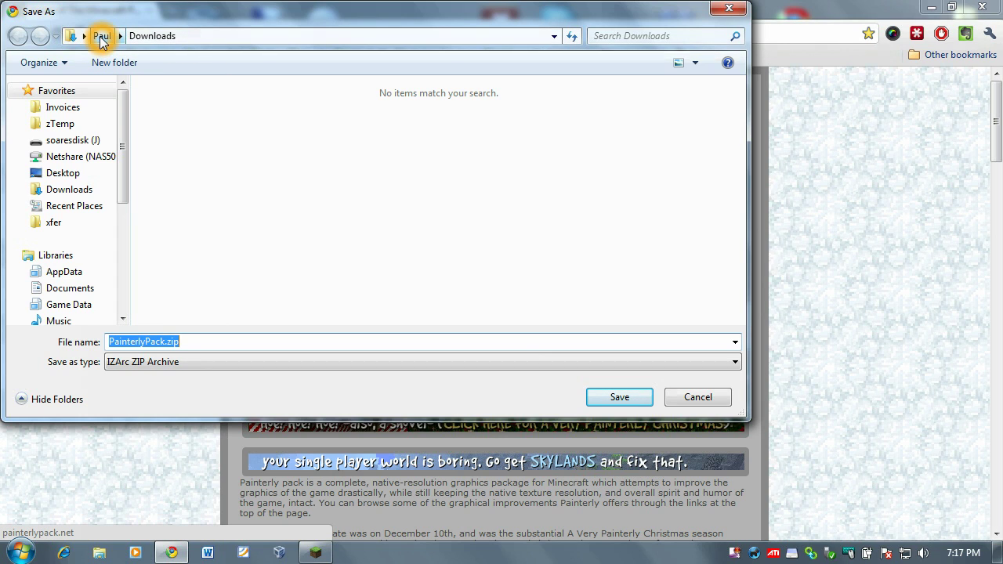
pyautogui.click(141, 39)
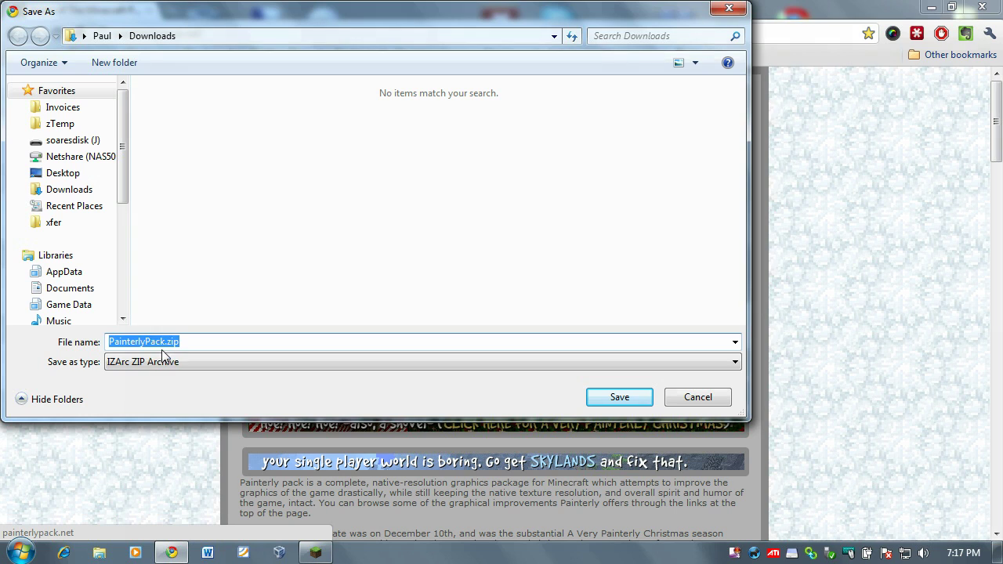
pyautogui.click(201, 341)
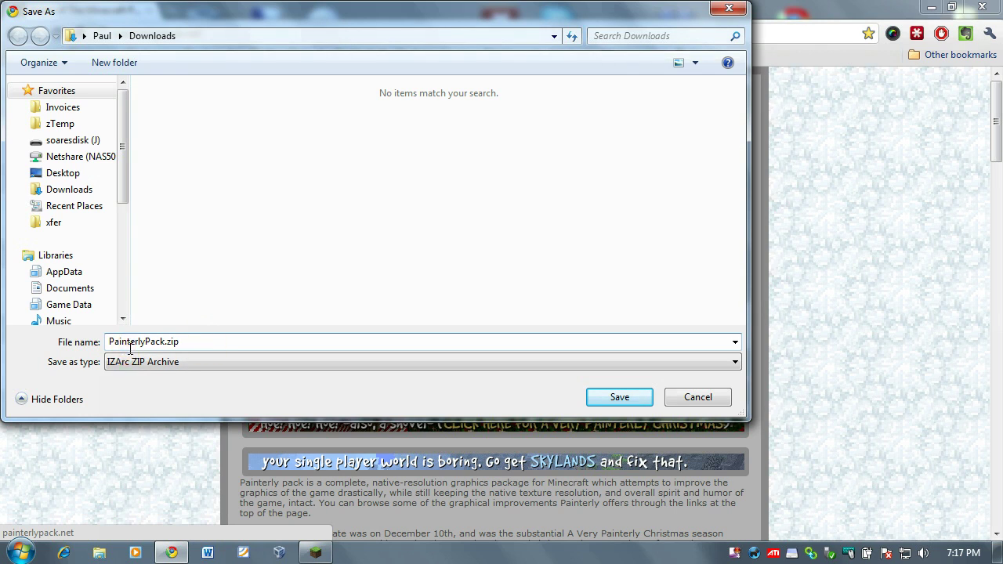
pyautogui.click(189, 342)
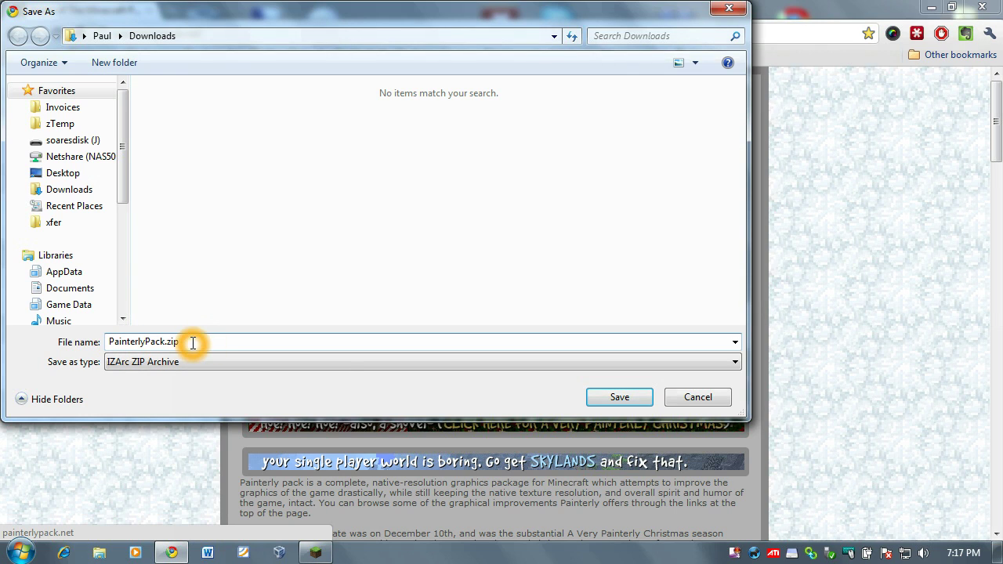
pyautogui.click(617, 397)
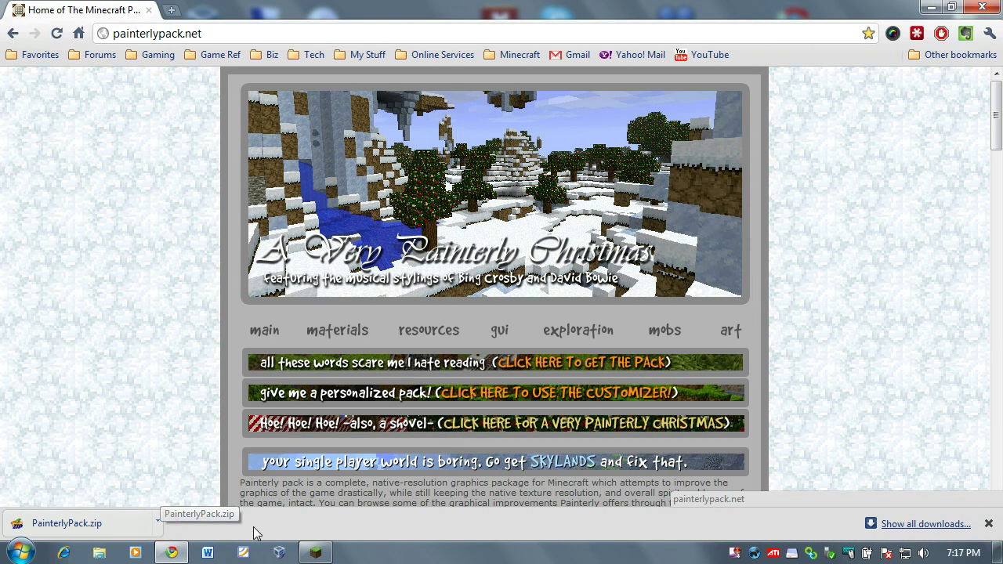
# Show the downloaded PainterlyPack.zip in its folder and copy the file without extracting it
pyautogui.click(156, 523)
pyautogui.click(197, 507)
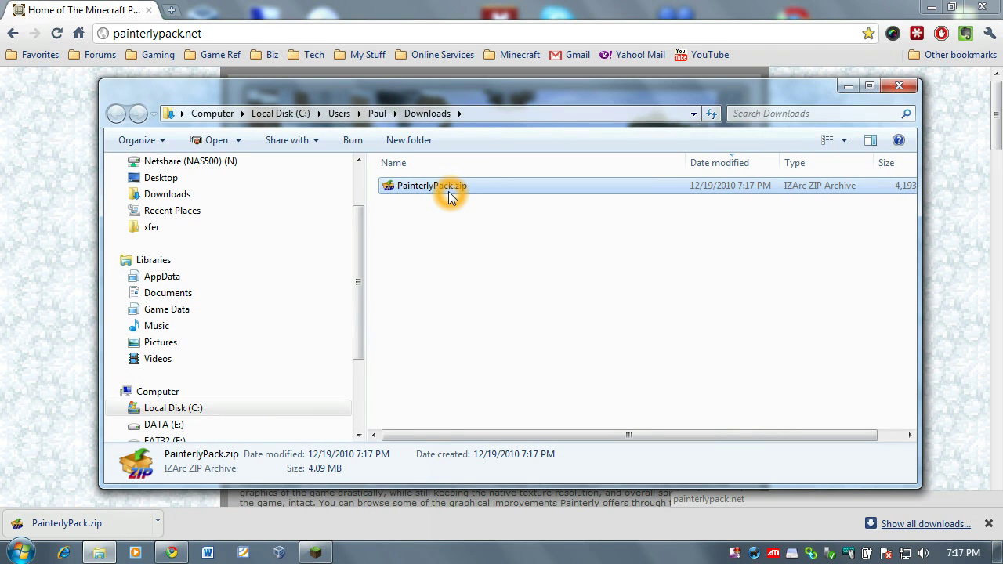
pyautogui.click(447, 234)
pyautogui.click(433, 190)
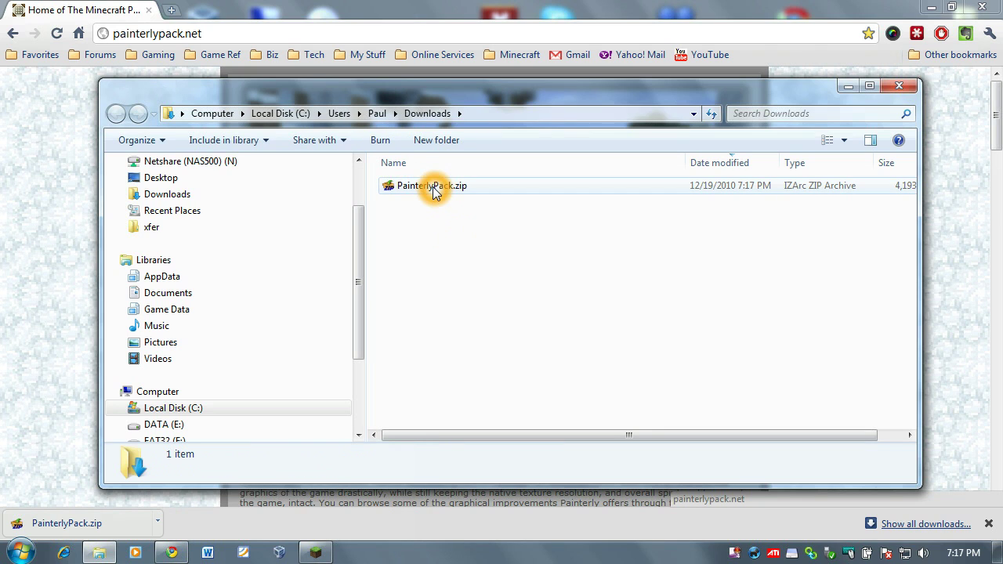
pyautogui.click(436, 191)
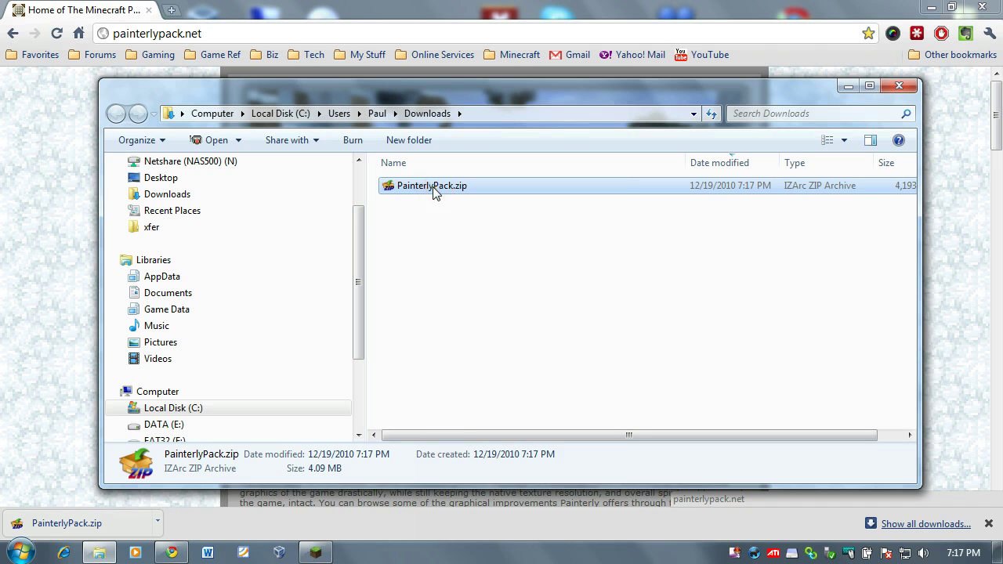
pyautogui.rightClick(434, 189)
pyautogui.click(475, 400)
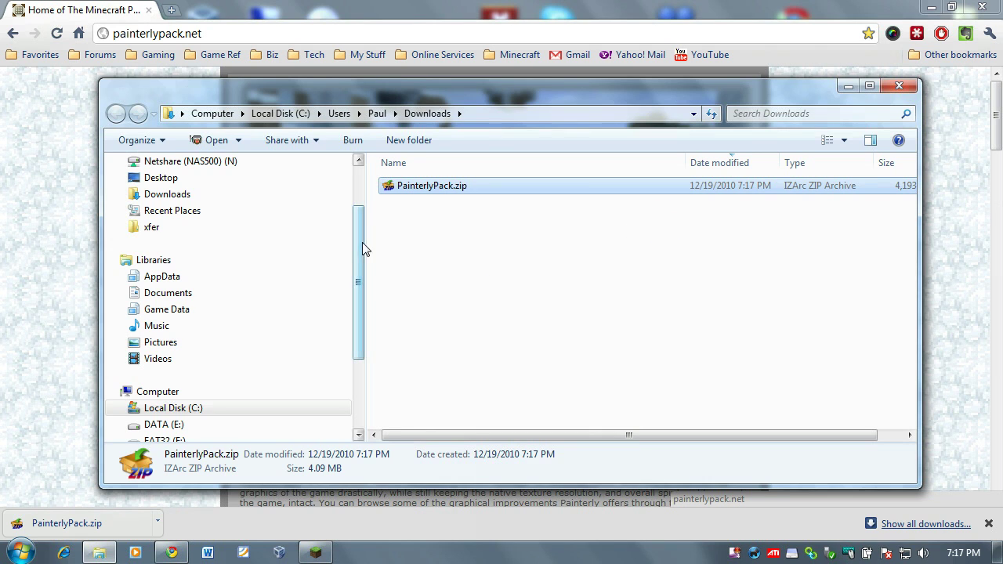
# Close the Downloads folder window and the browser to return to Minecraft
pyautogui.moveTo(358, 232); pyautogui.dragTo(358, 249)
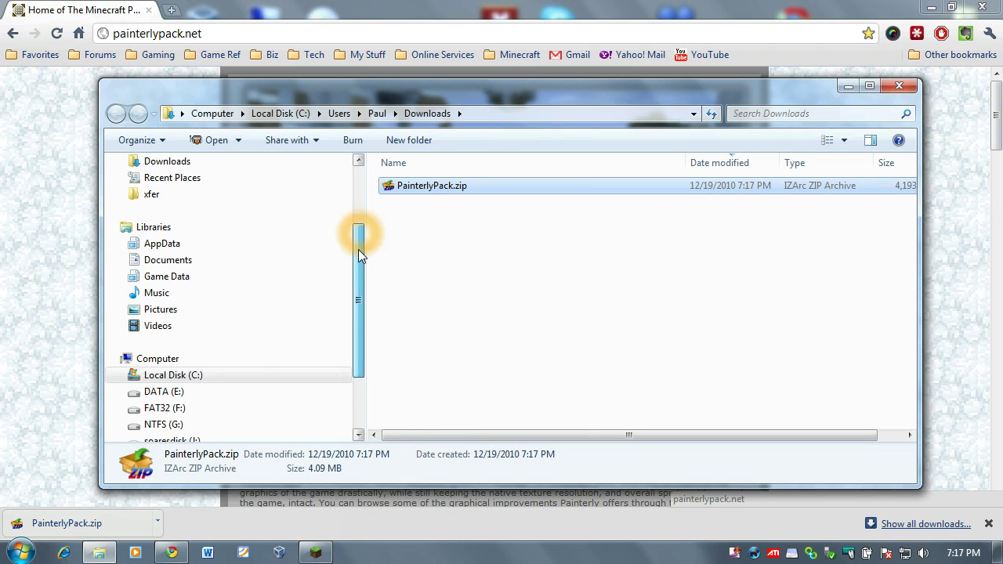
pyautogui.click(898, 87)
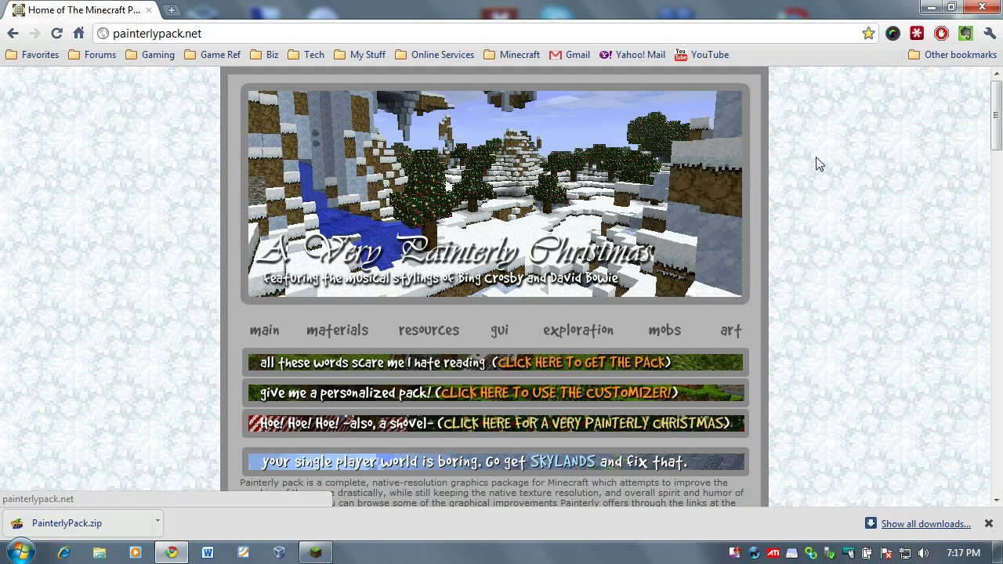
pyautogui.click(972, 10)
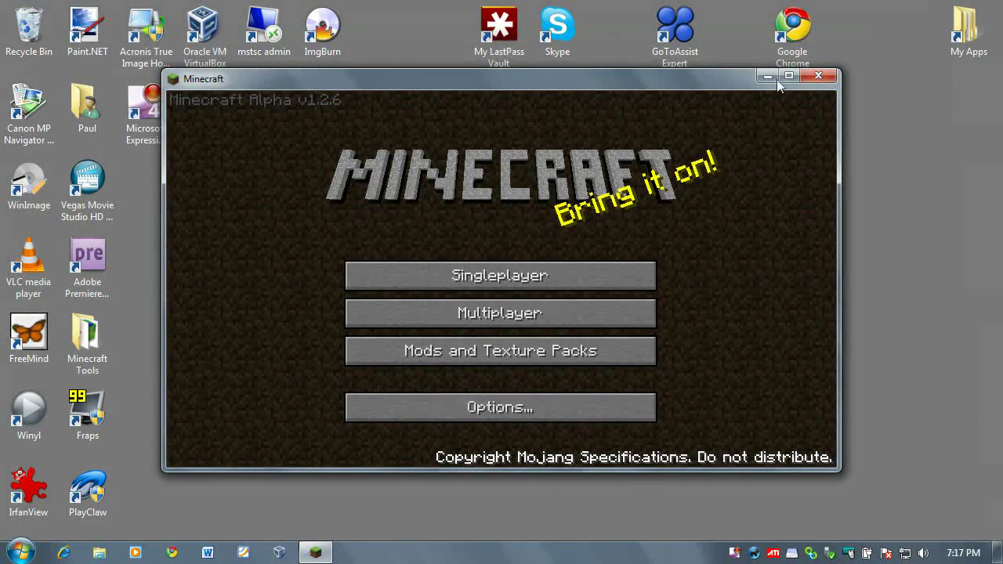
# Open Minecraft's texturepacks folder from the pack selection screen, paste PainterlyPack.zip into it and close the folder
pyautogui.click(470, 353)
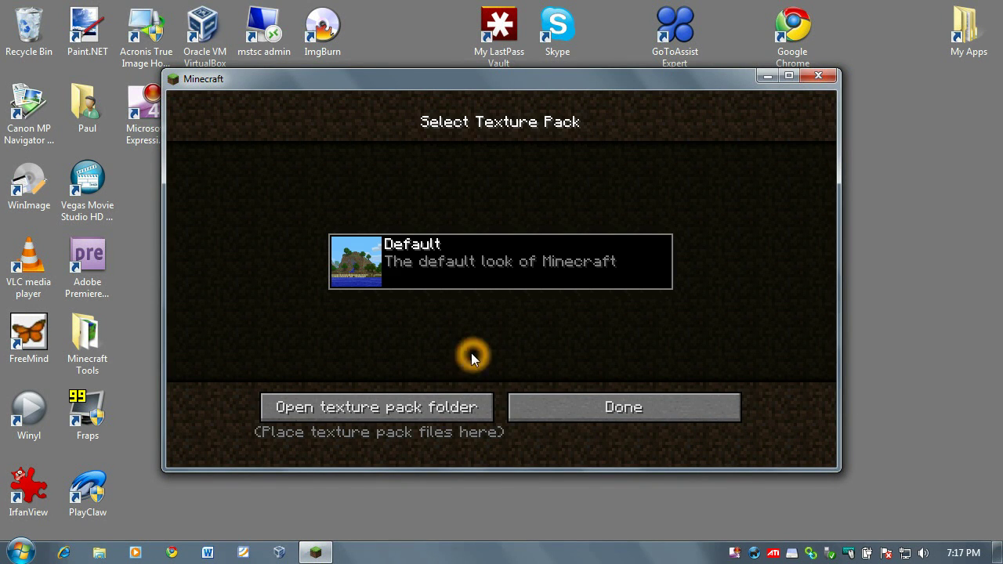
pyautogui.click(389, 410)
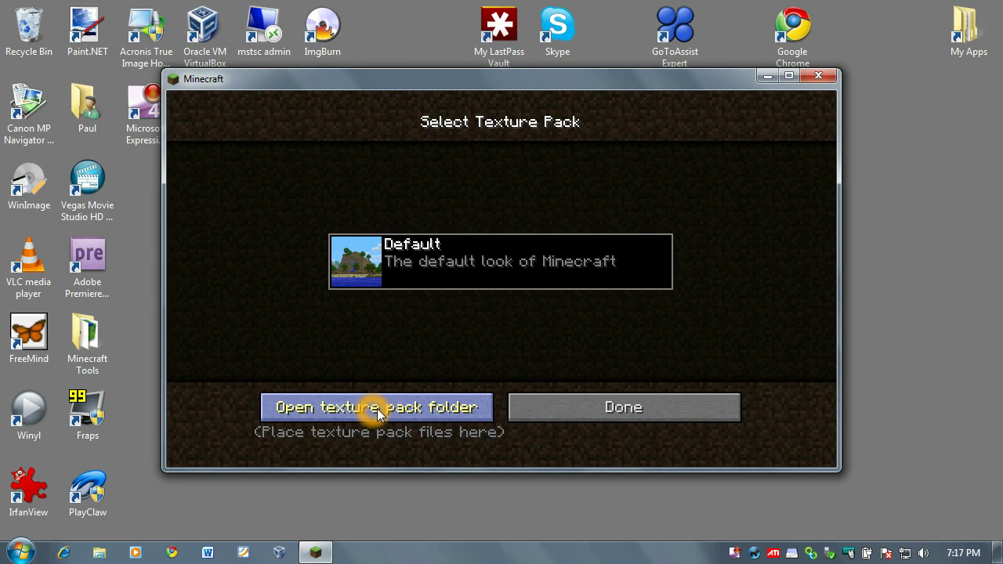
pyautogui.click(389, 409)
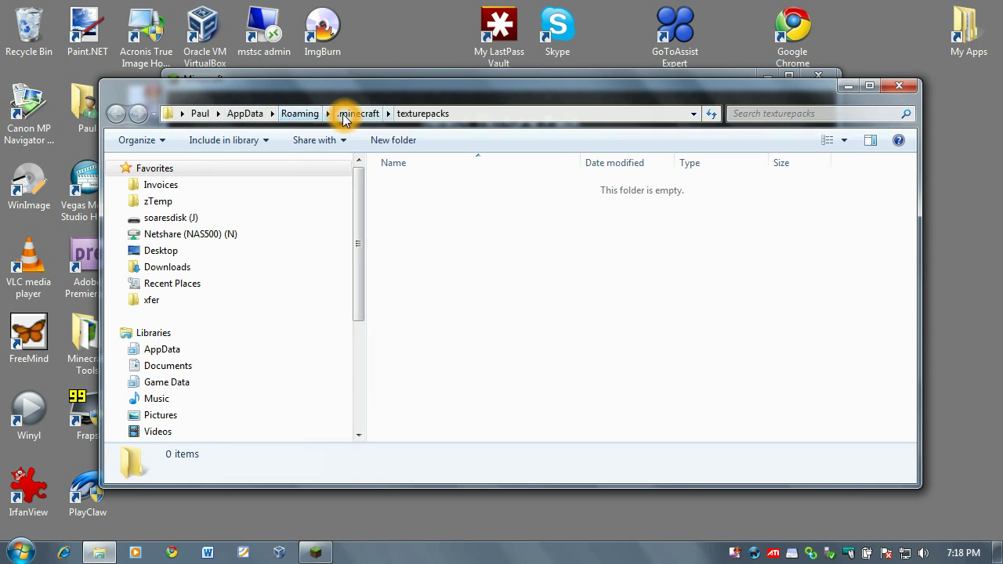
pyautogui.rightClick(431, 240)
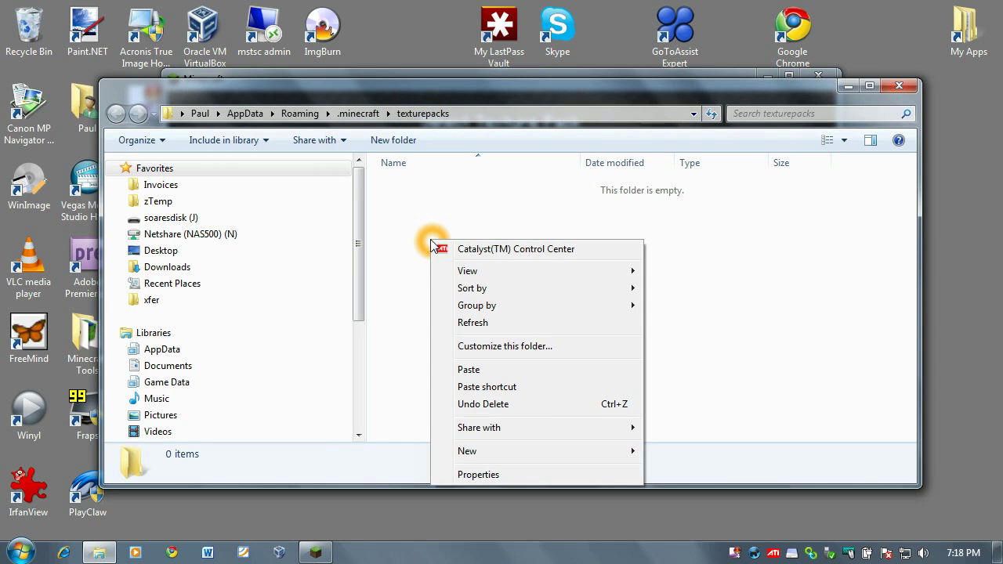
pyautogui.click(481, 369)
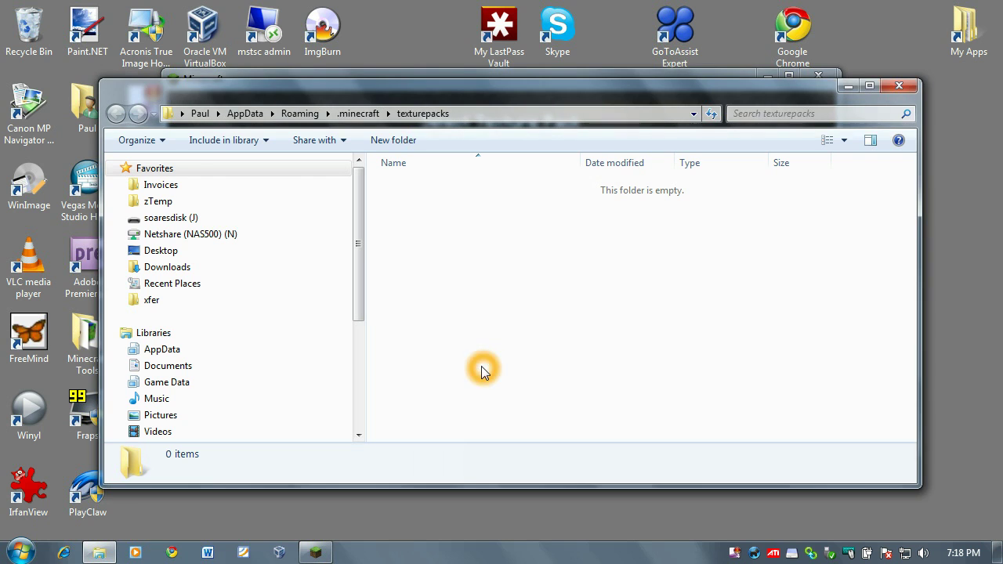
pyautogui.click(524, 331)
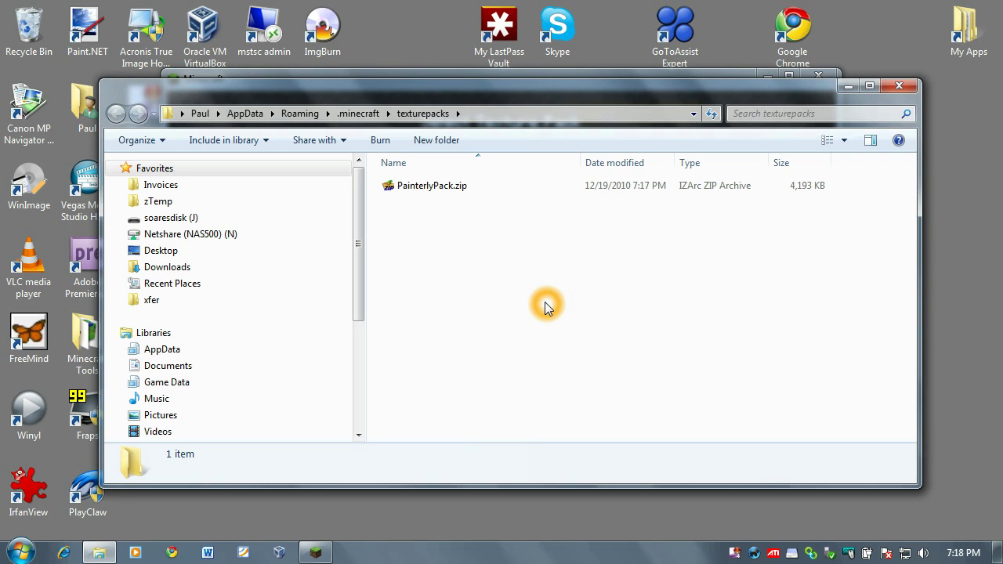
pyautogui.click(899, 86)
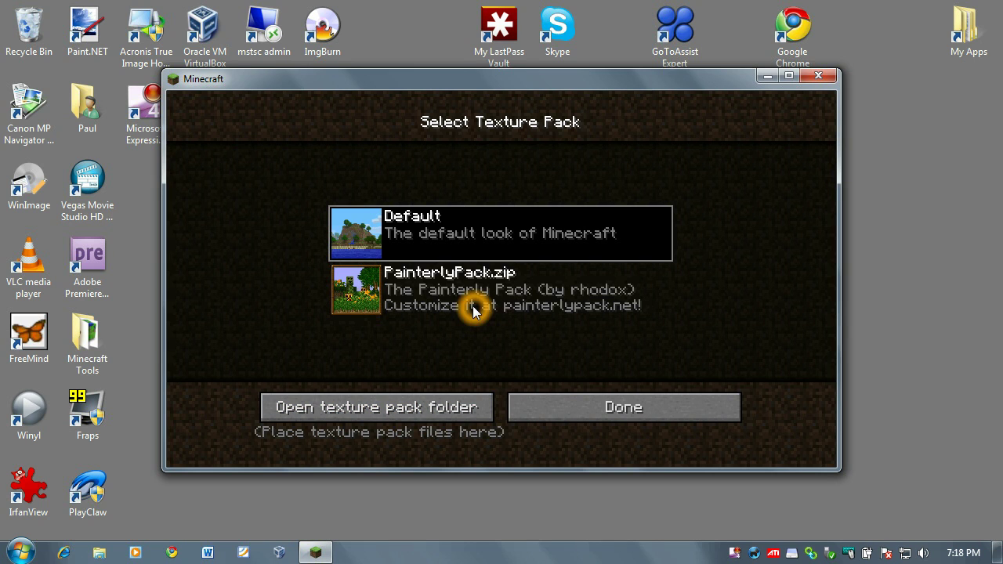
# Apply PainterlyPack.zip as the texture pack and open the single-player world list
pyautogui.click(467, 218)
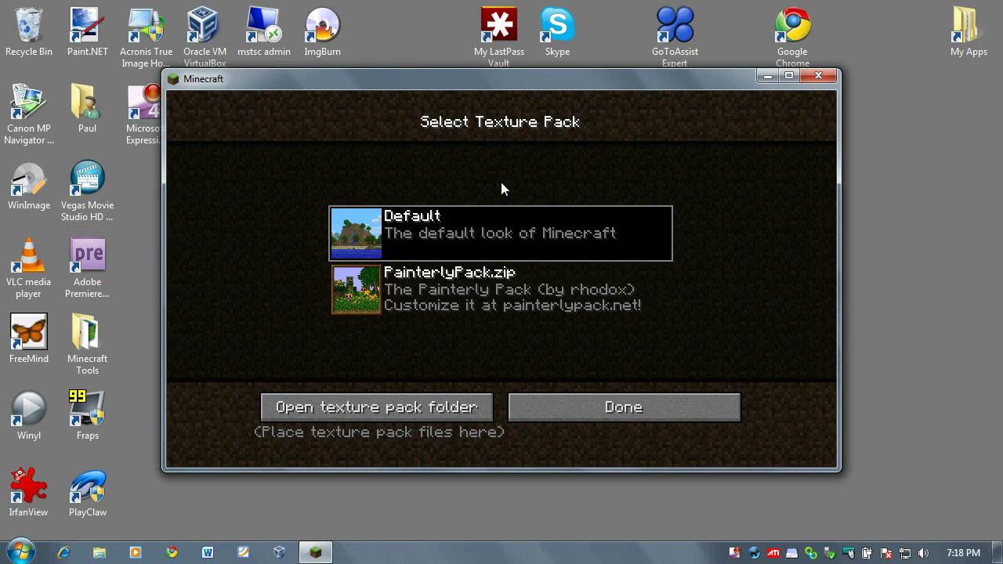
pyautogui.click(408, 294)
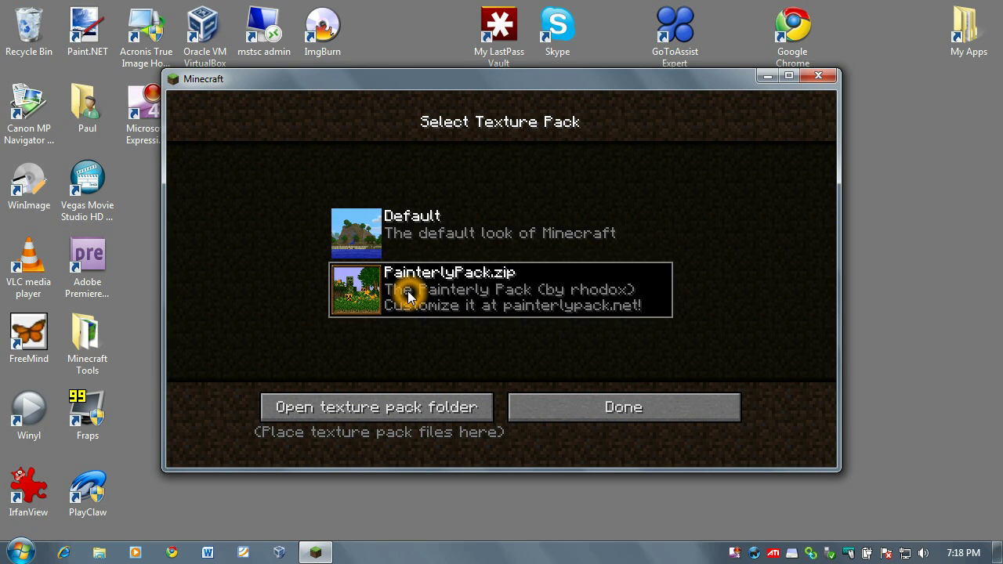
pyautogui.click(607, 409)
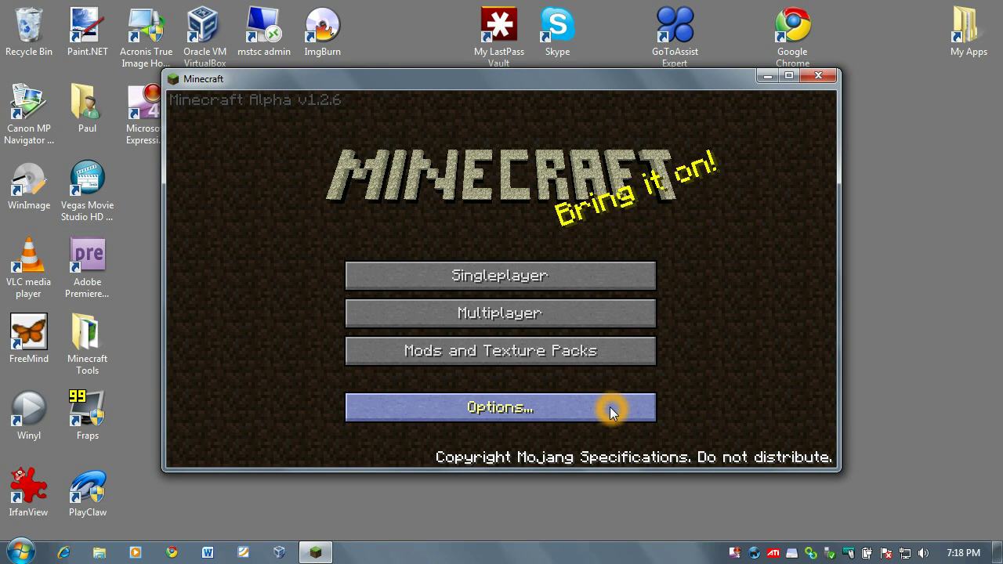
pyautogui.click(538, 276)
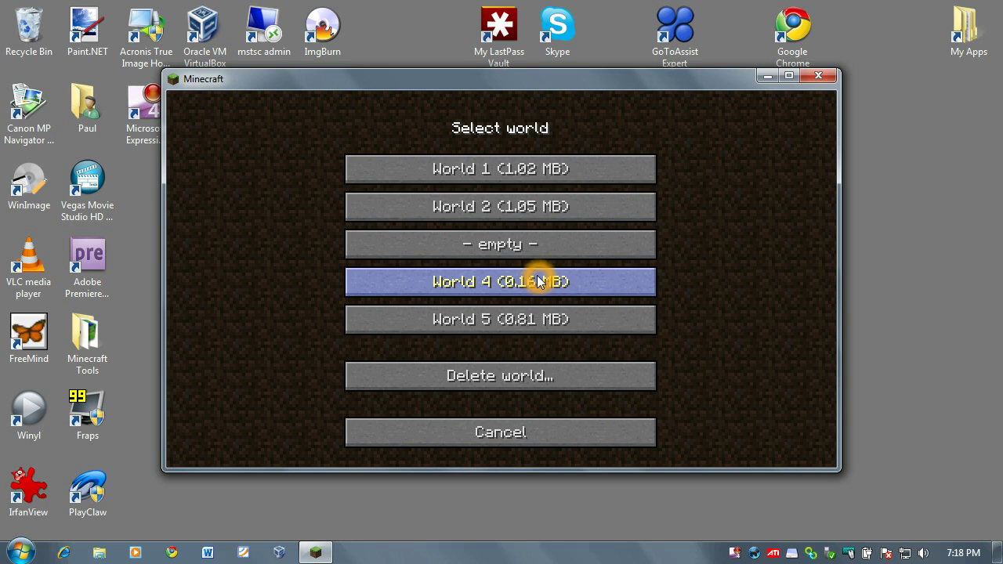
# Load World 4 and look around the glass-walled wooden room to examine the Painterly Pack textures
pyautogui.click(537, 280)
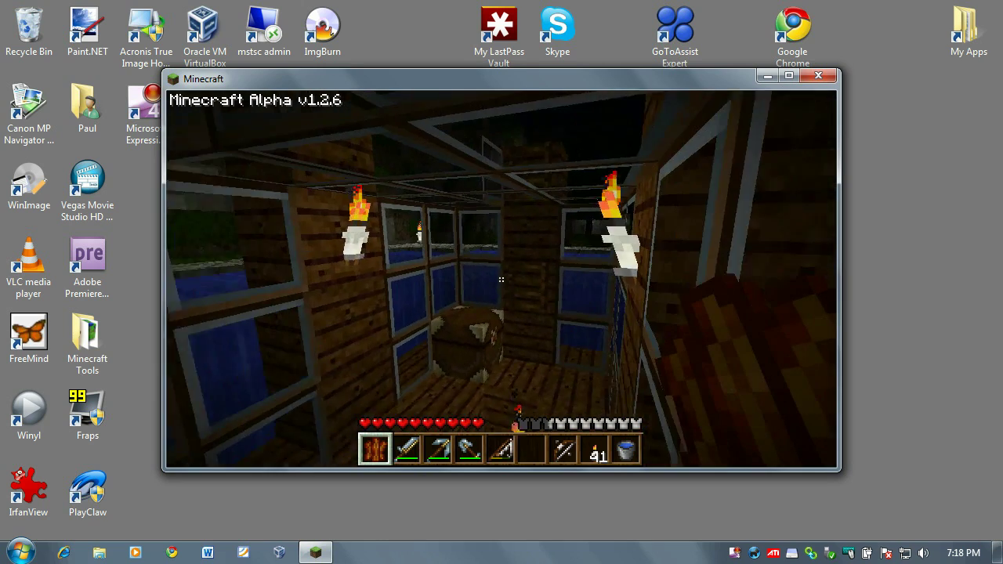
pyautogui.click(502, 280)
pyautogui.click(502, 279)
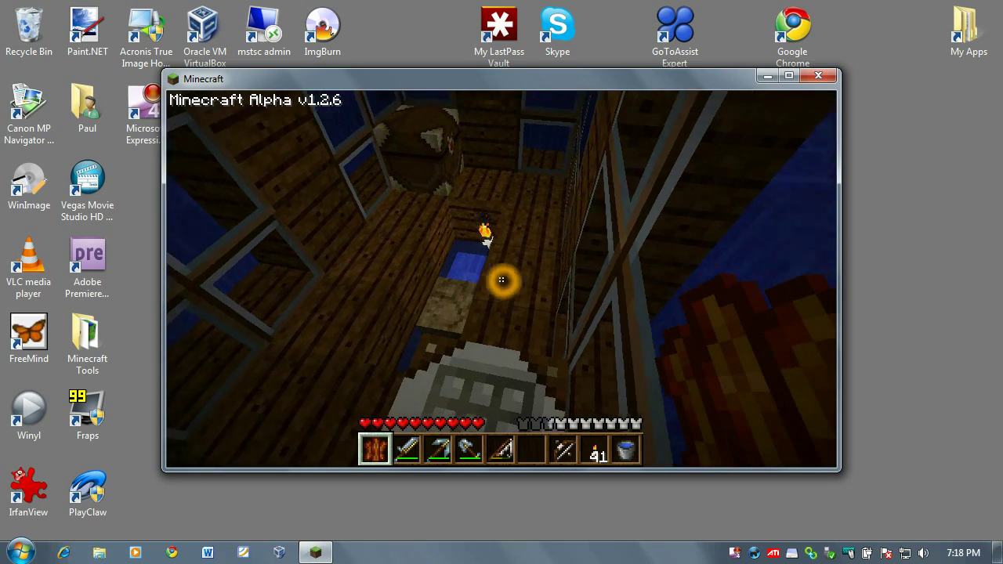
pyautogui.press('w')
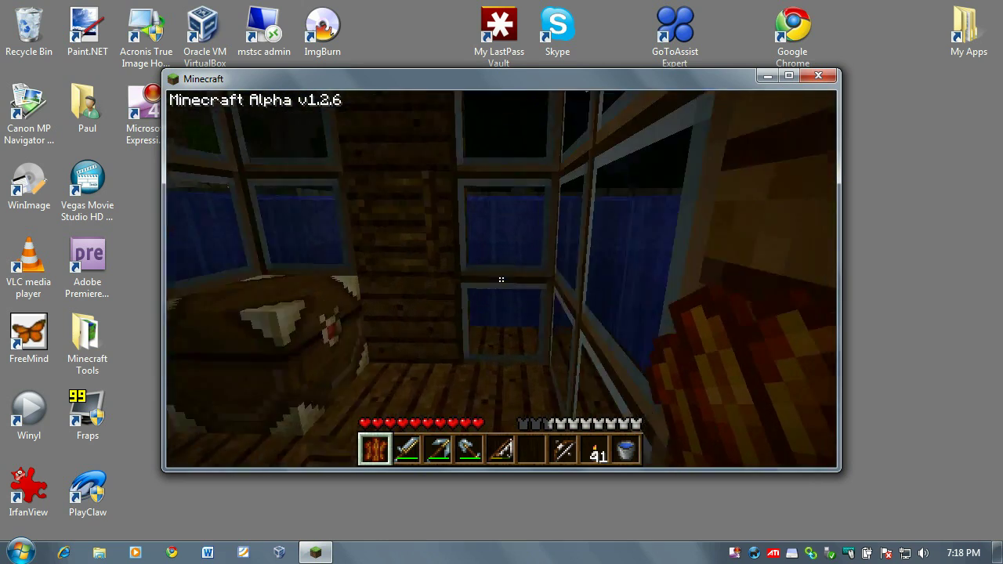
pyautogui.click(501, 280)
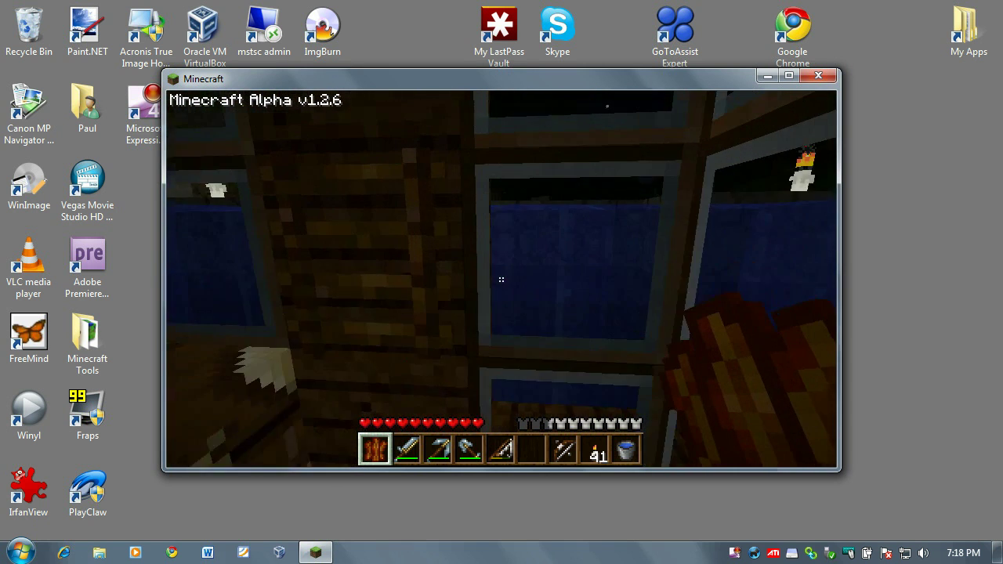
pyautogui.click(501, 280)
pyautogui.click(501, 280)
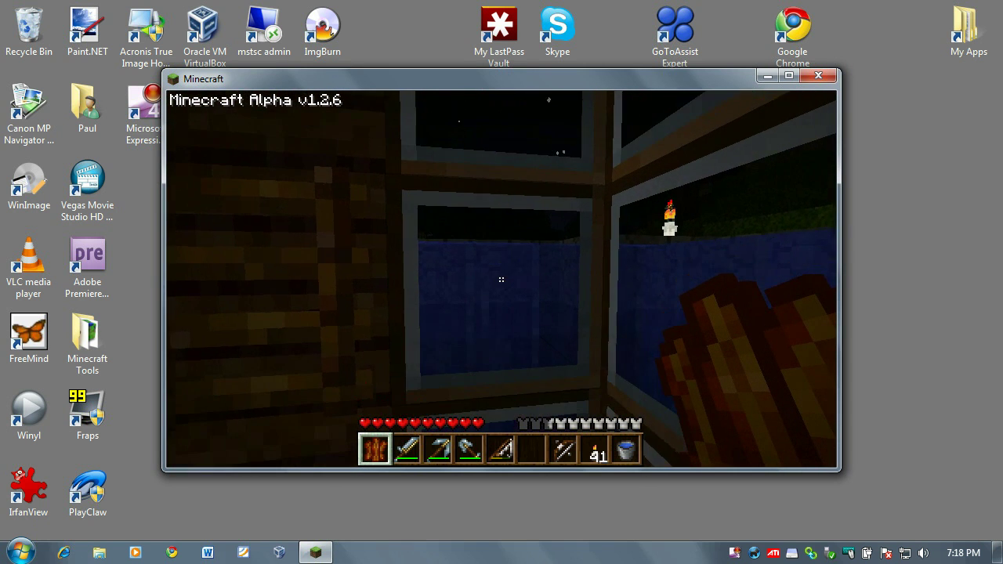
pyautogui.click(502, 280)
pyautogui.click(502, 280)
pyautogui.click(501, 280)
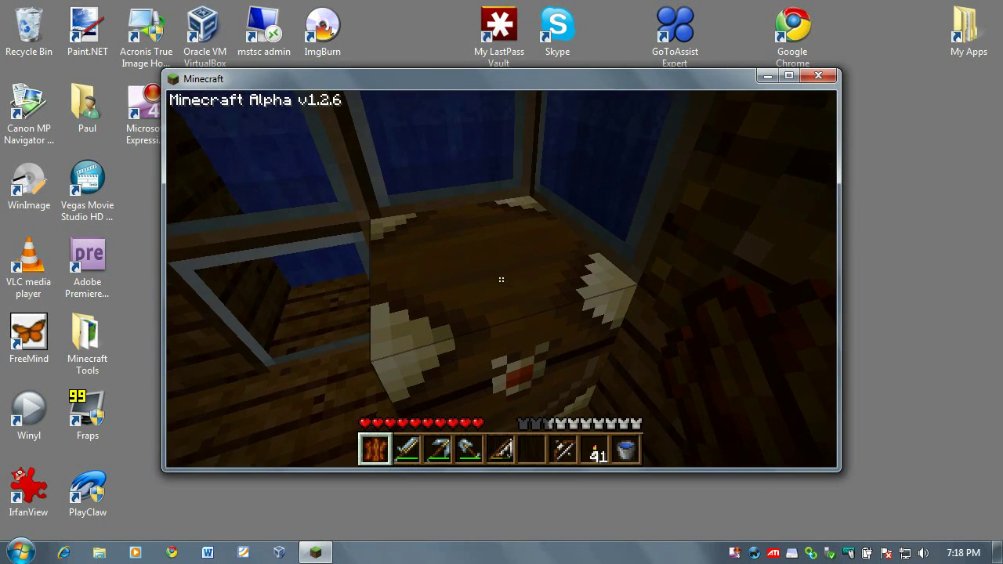
# Open the chest, move the sword from the hotbar into the inventory slot directly above it, and close the chest
pyautogui.rightClick(502, 280)
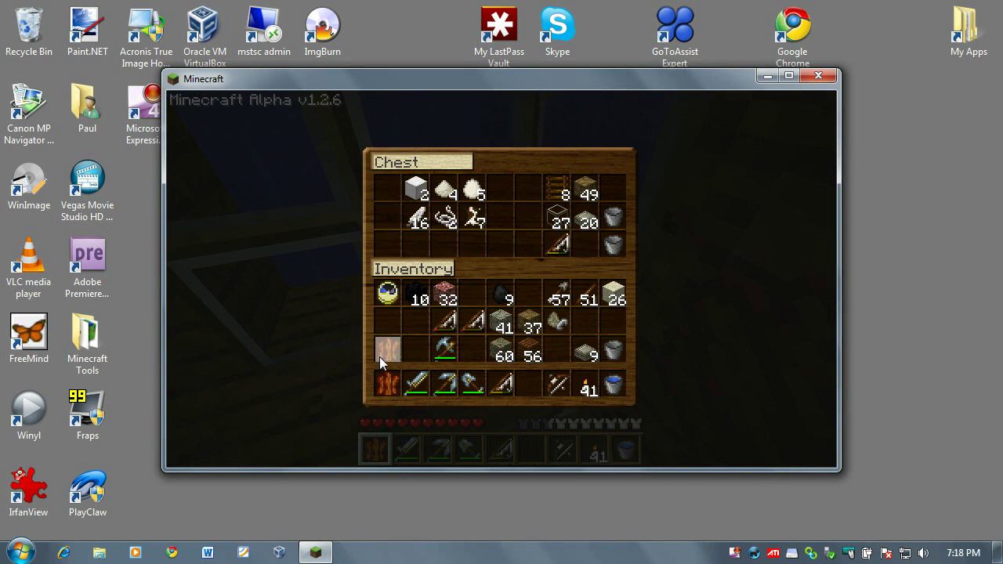
pyautogui.click(417, 383)
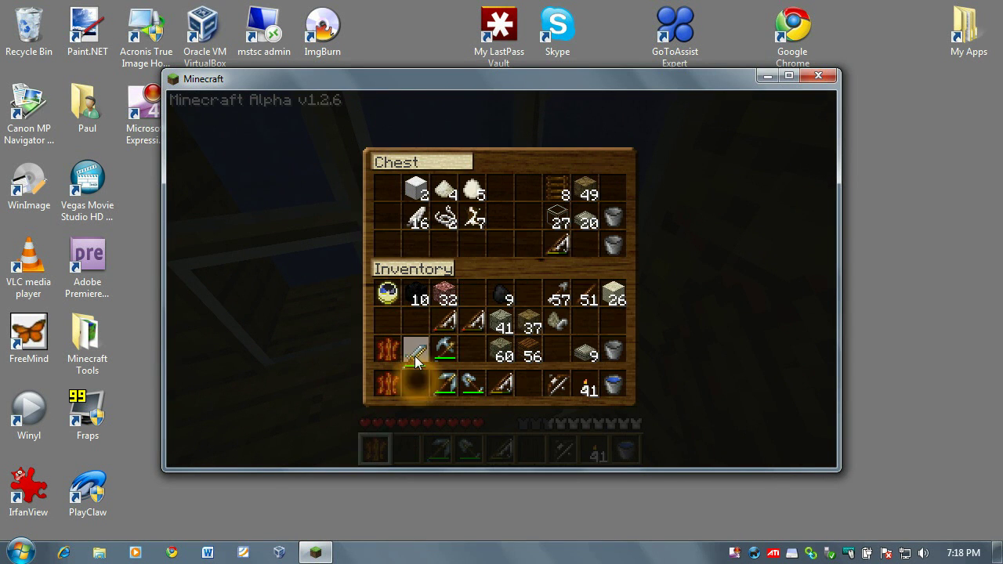
pyautogui.click(420, 353)
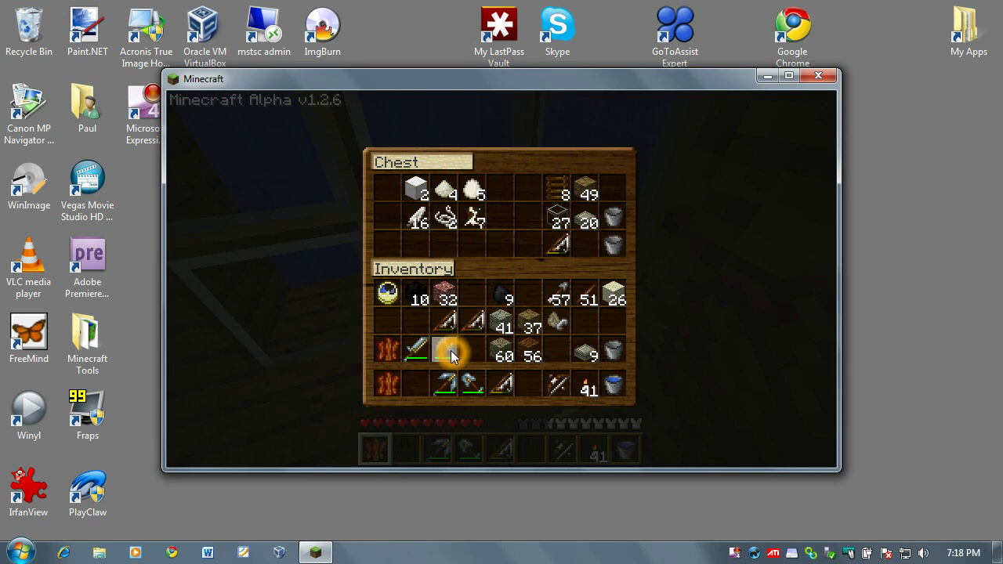
pyautogui.press('e')
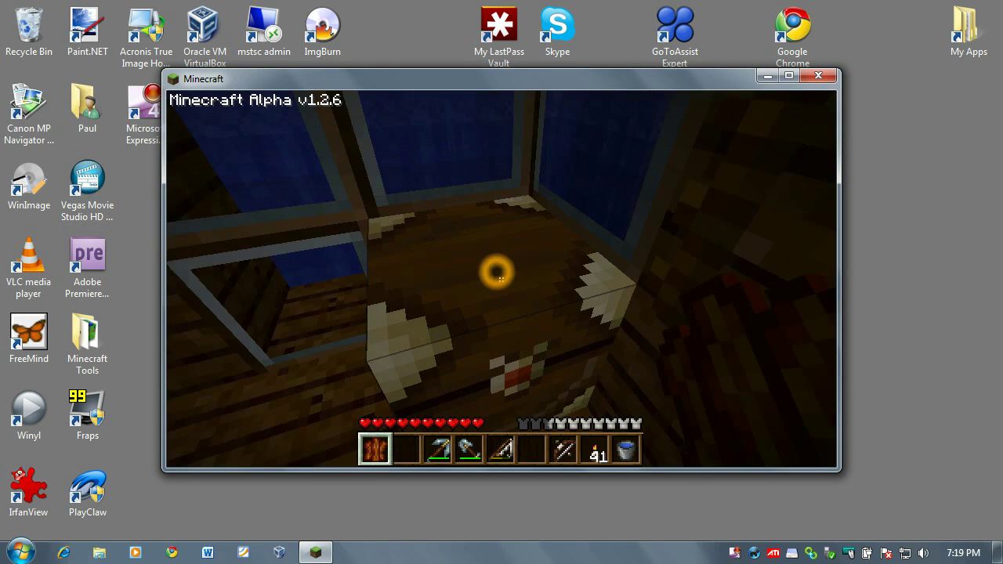
pyautogui.rightClick(502, 280)
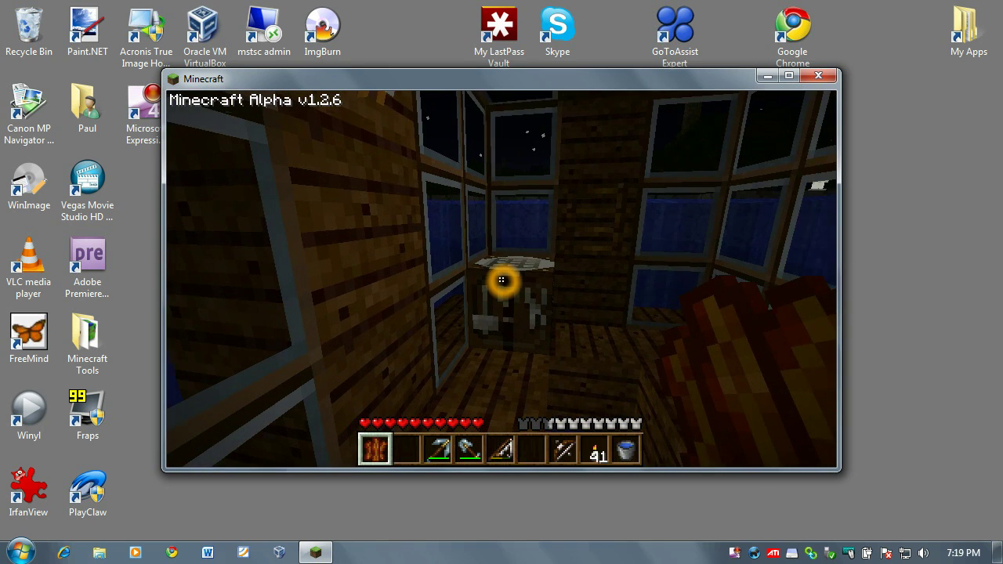
# Equip the item in the fifth hotbar slot and walk outside to view the textures around the torch-lit stone edge
pyautogui.scroll(-4, 502, 280)
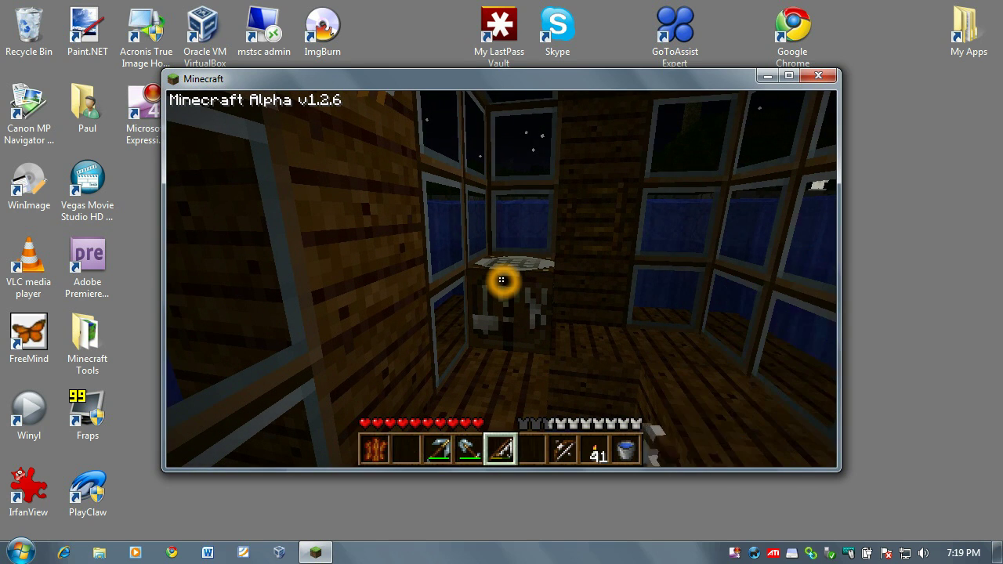
pyautogui.press('w')
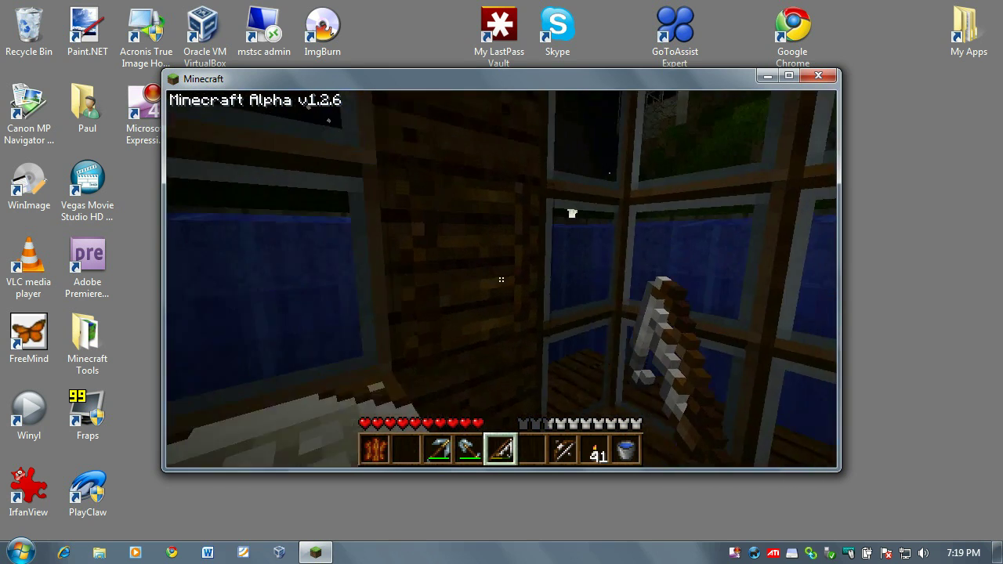
pyautogui.press('w')
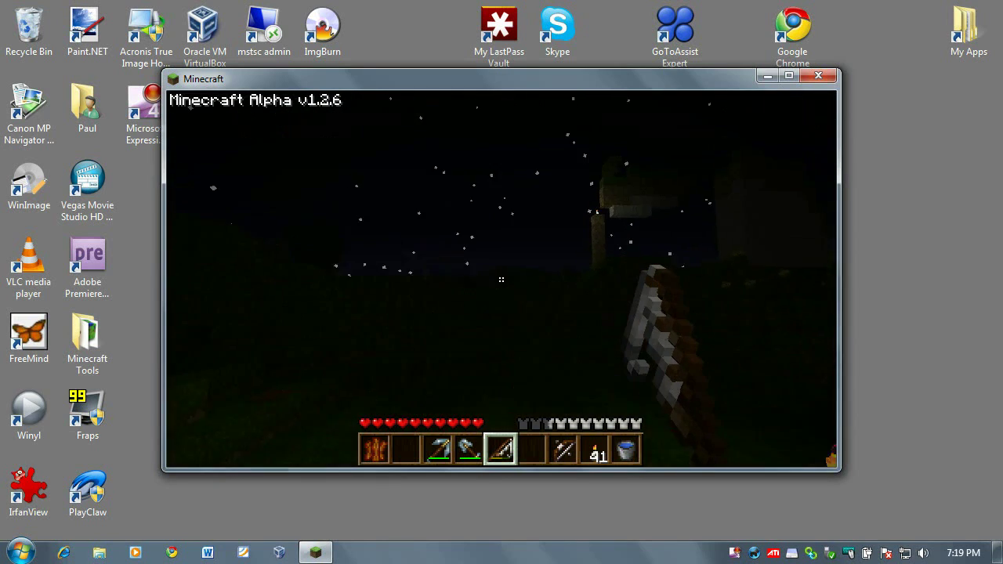
pyautogui.press('w')
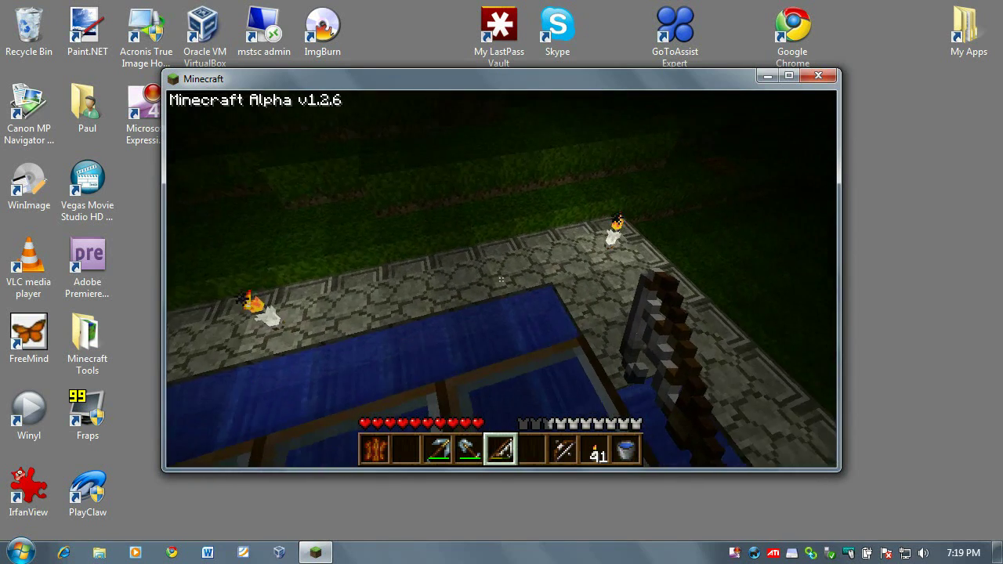
pyautogui.press('w')
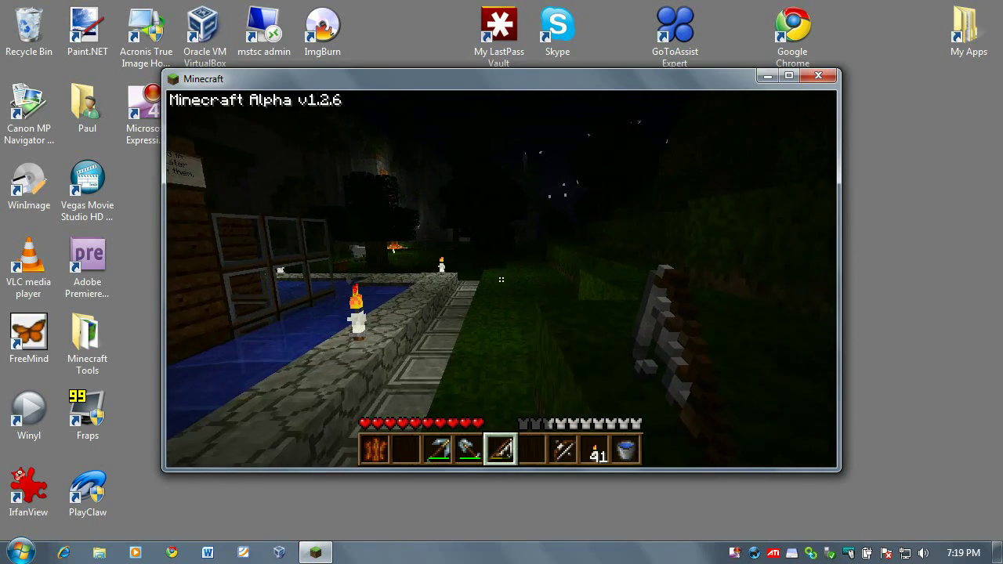
pyautogui.click(501, 280)
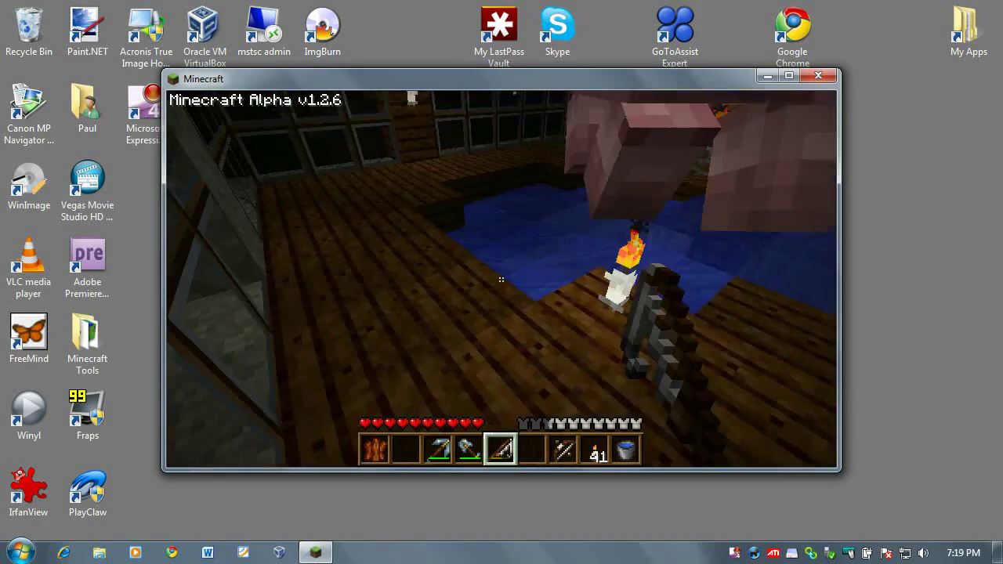
# Examine the textures of the pig, indoor pool, brick fireplace and waterfall inside the house
pyautogui.press('w')
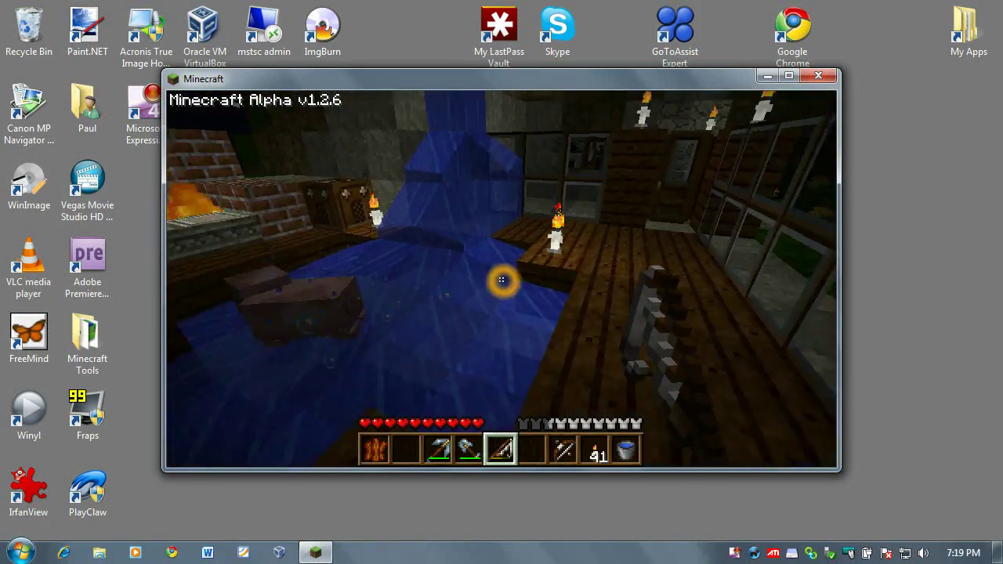
pyautogui.press('s')
pyautogui.press('w')
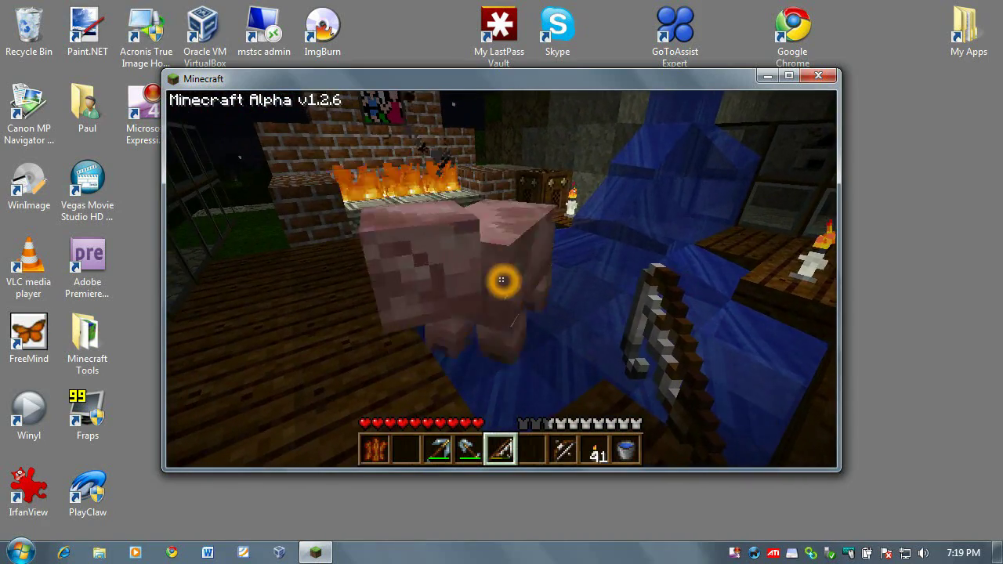
pyautogui.press('s')
pyautogui.press('w')
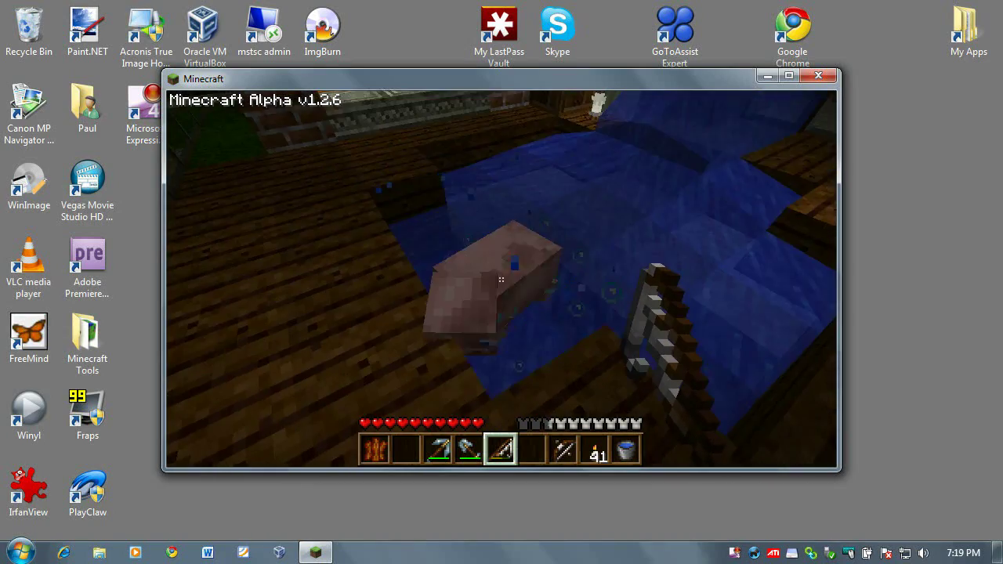
pyautogui.click(502, 280)
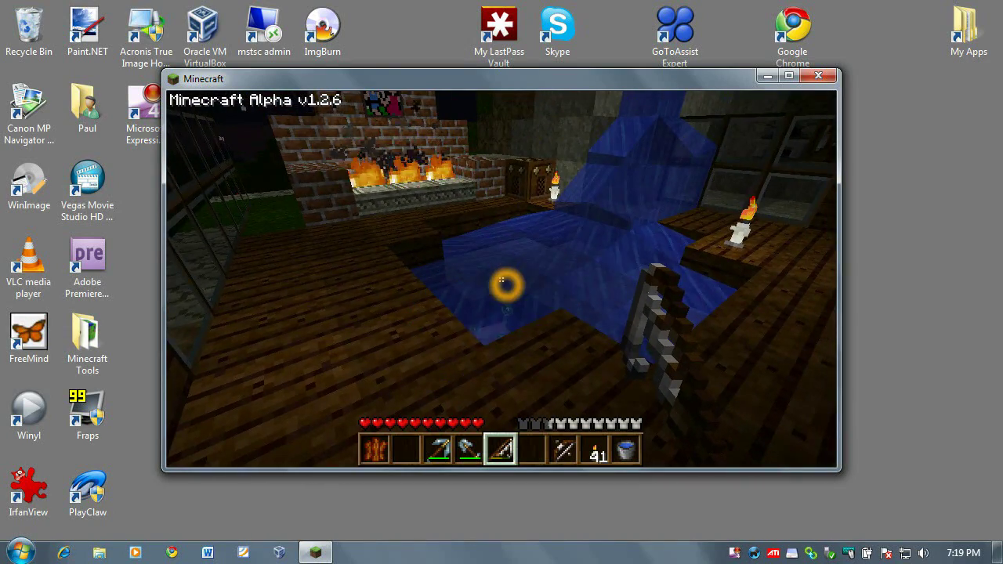
pyautogui.press('w')
pyautogui.press('s')
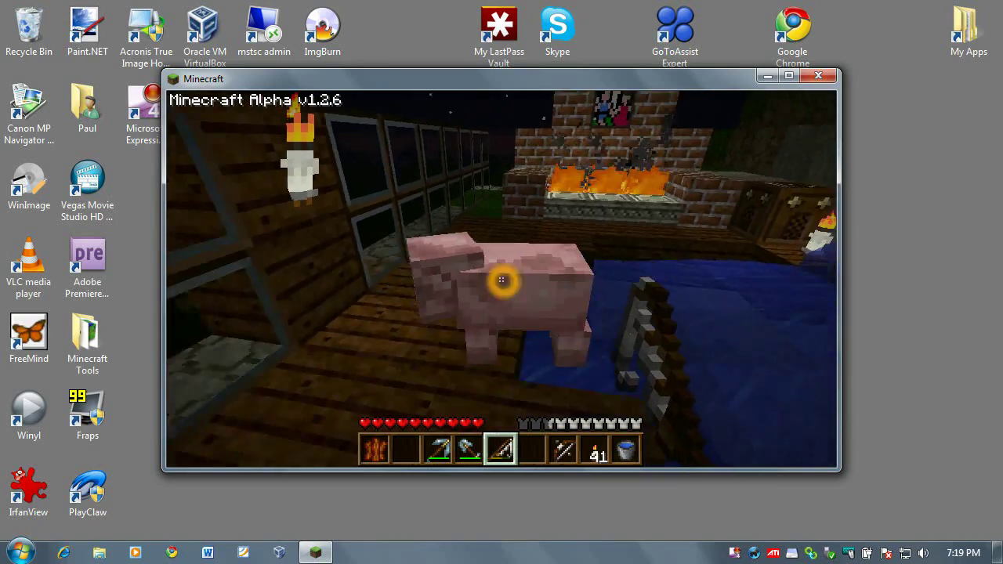
pyautogui.press('w')
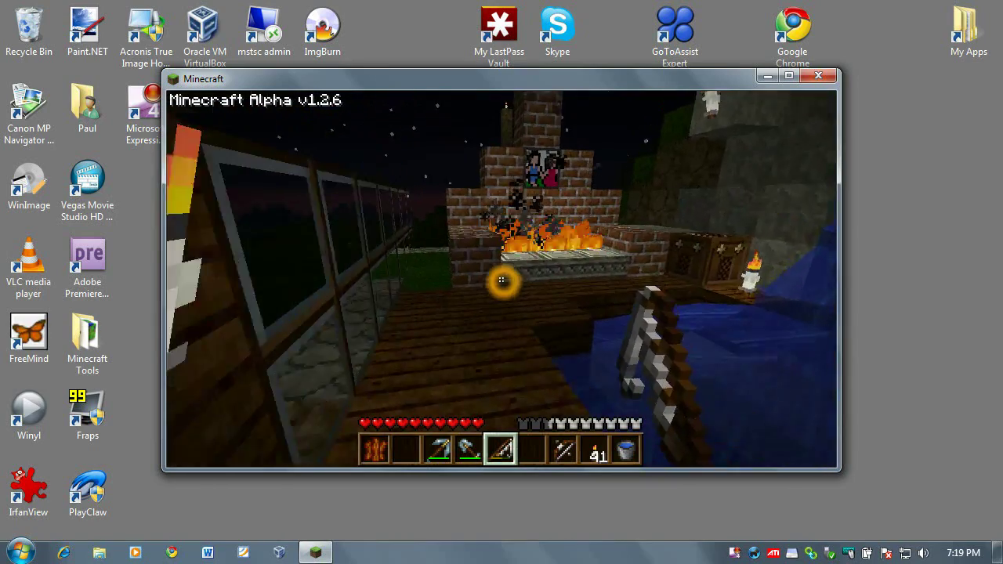
pyautogui.press('w')
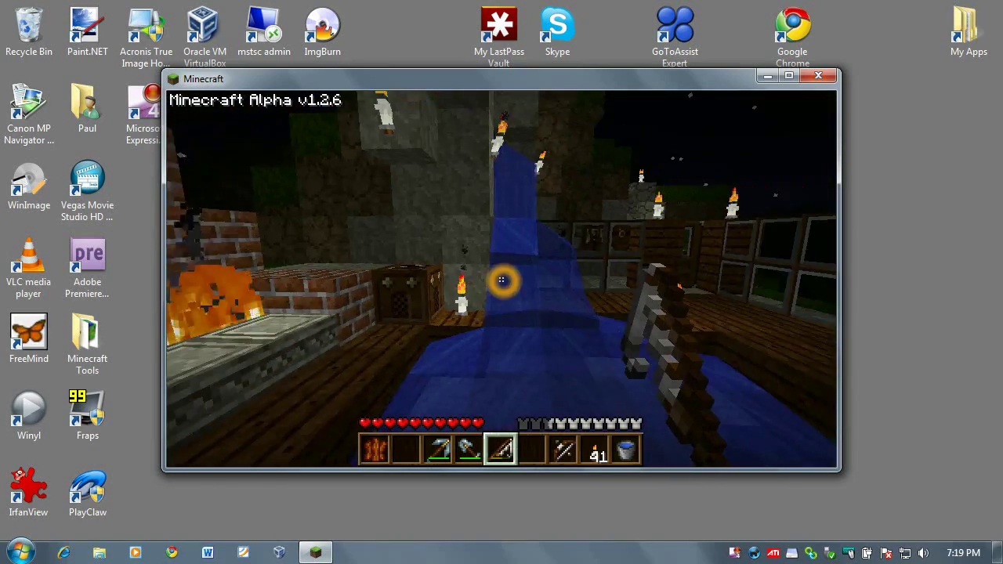
# Save the world and quit to the title screen
pyautogui.press('Escape')
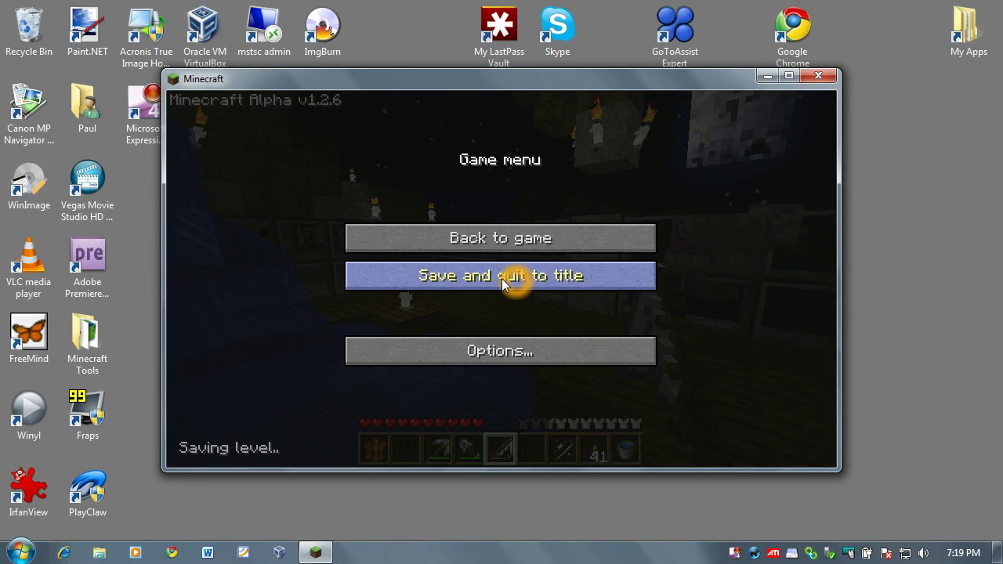
pyautogui.click(523, 276)
pyautogui.click(538, 251)
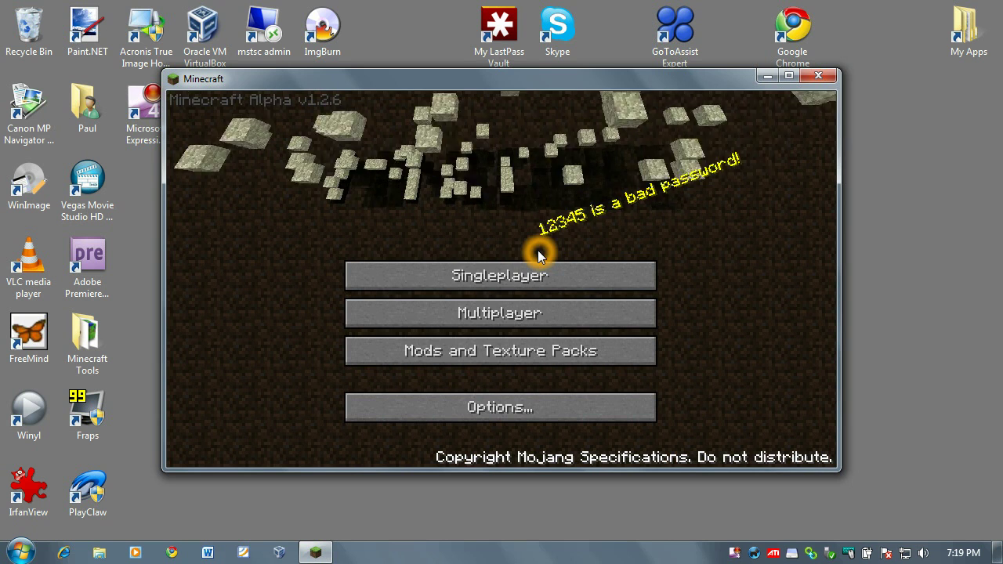
# Switch the texture pack back to Default and return to the title screen
pyautogui.click(509, 352)
pyautogui.click(480, 233)
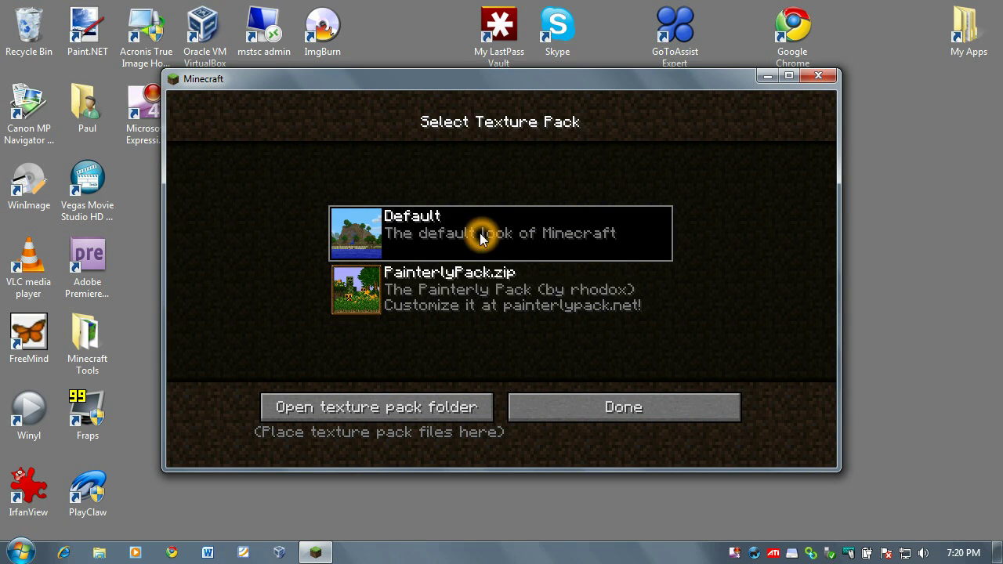
pyautogui.click(590, 414)
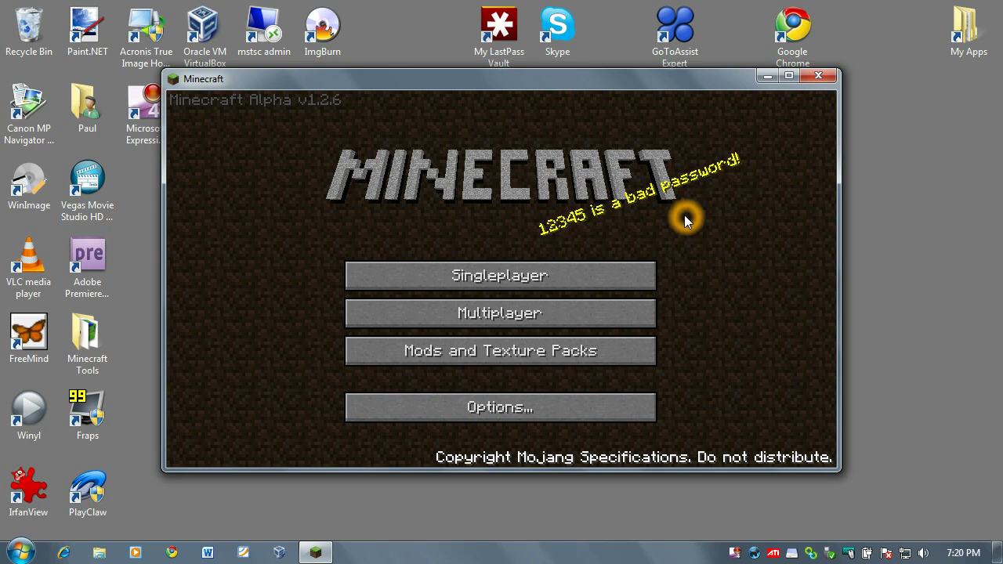
pyautogui.rightClick(735, 553)
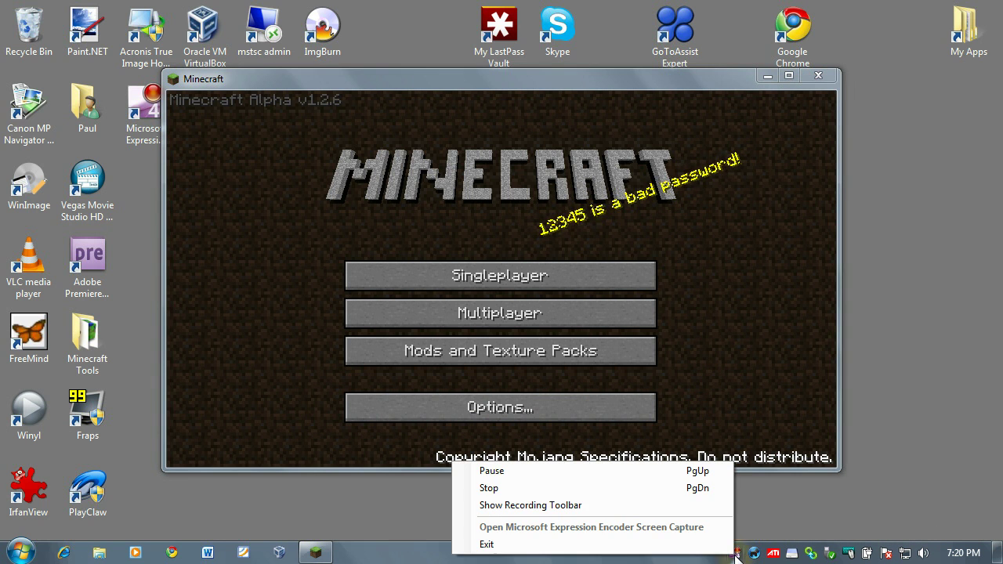
pyautogui.click(622, 489)
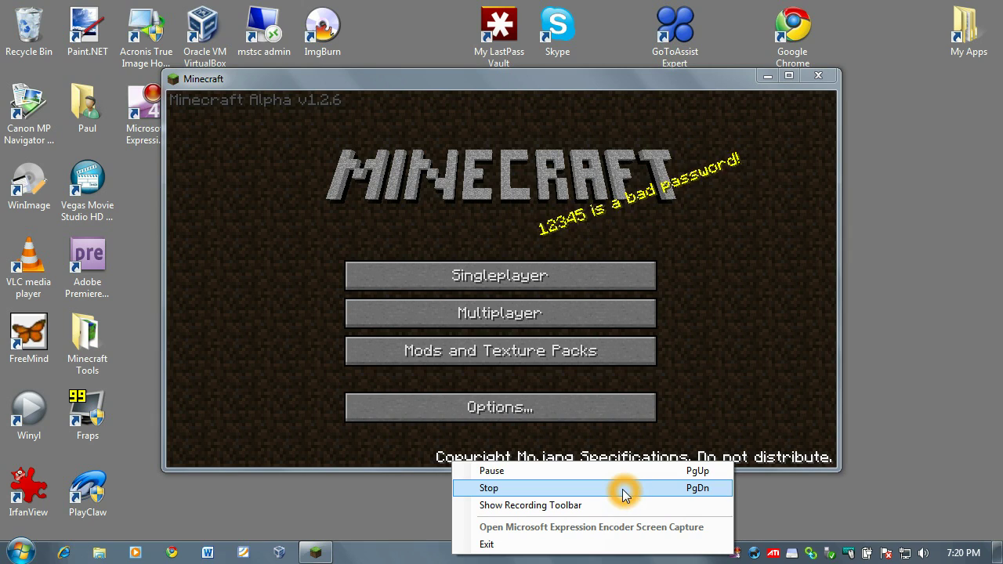